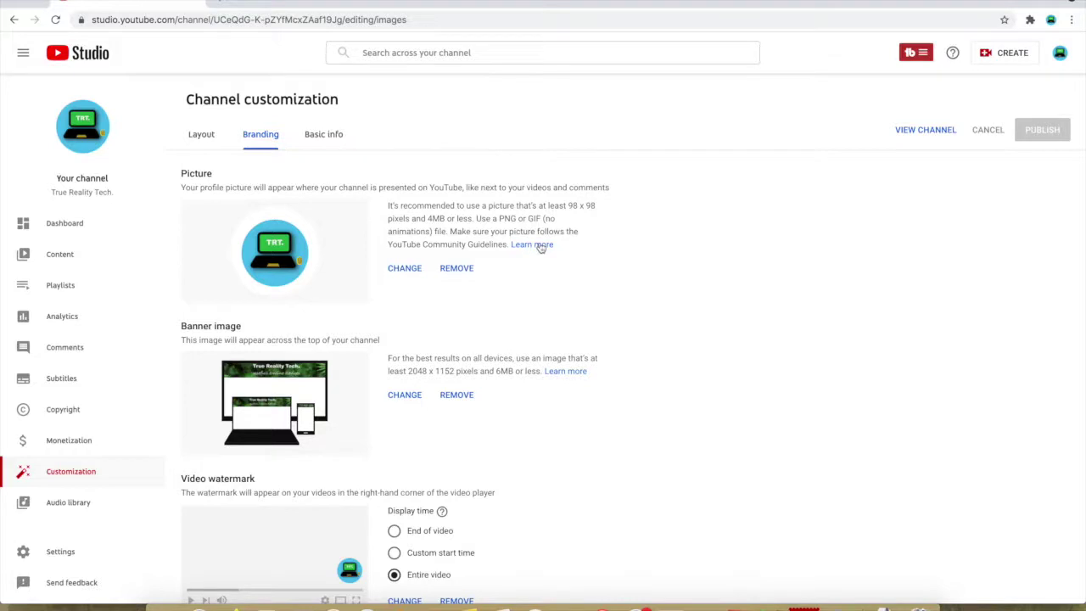
Open the help resources for the profile picture guidelines and close them again.
left_click(540, 246)
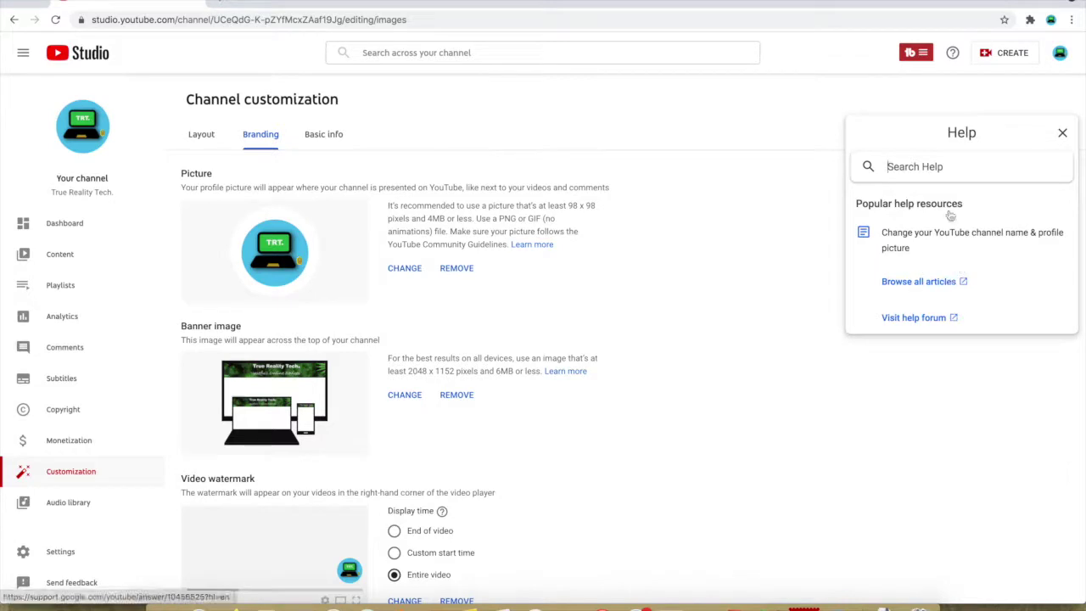
left_click(1062, 133)
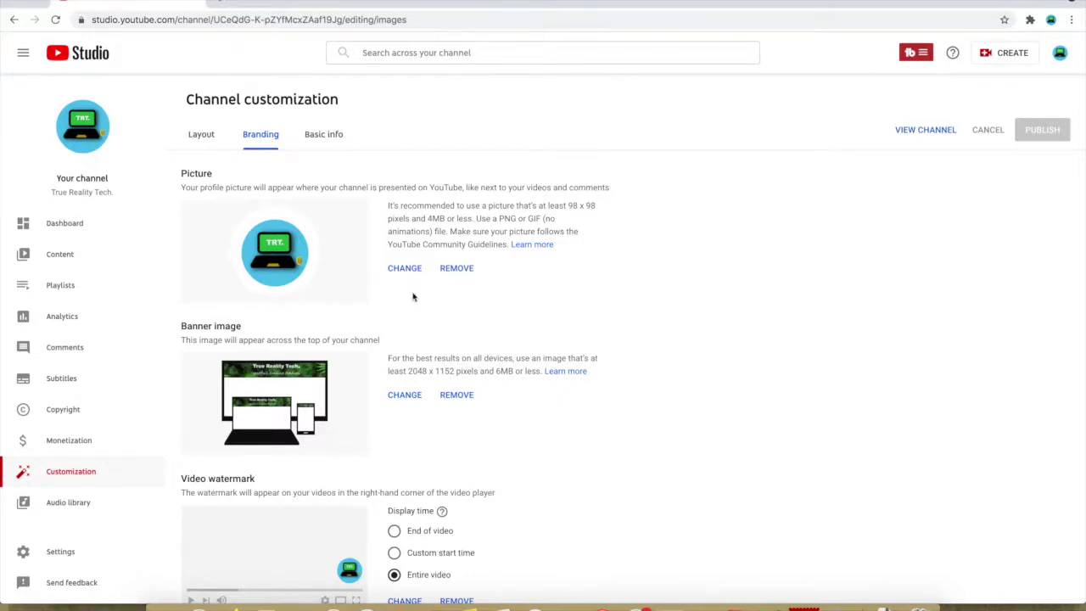
scroll(414, 300, "down", 1)
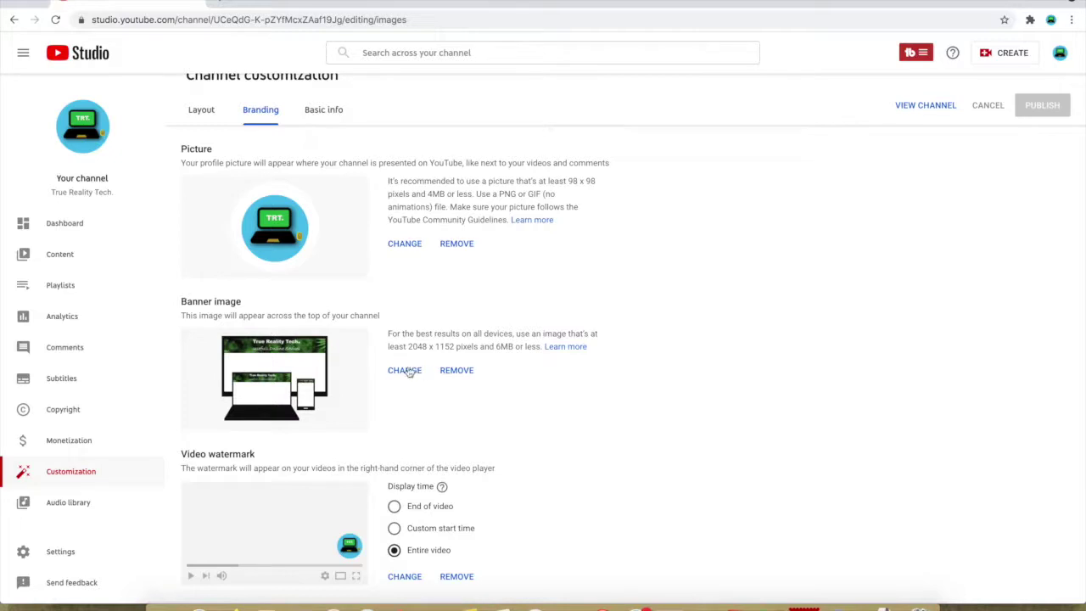
View the banner on the public channel page and return to the channel's branding settings.
left_click(1060, 52)
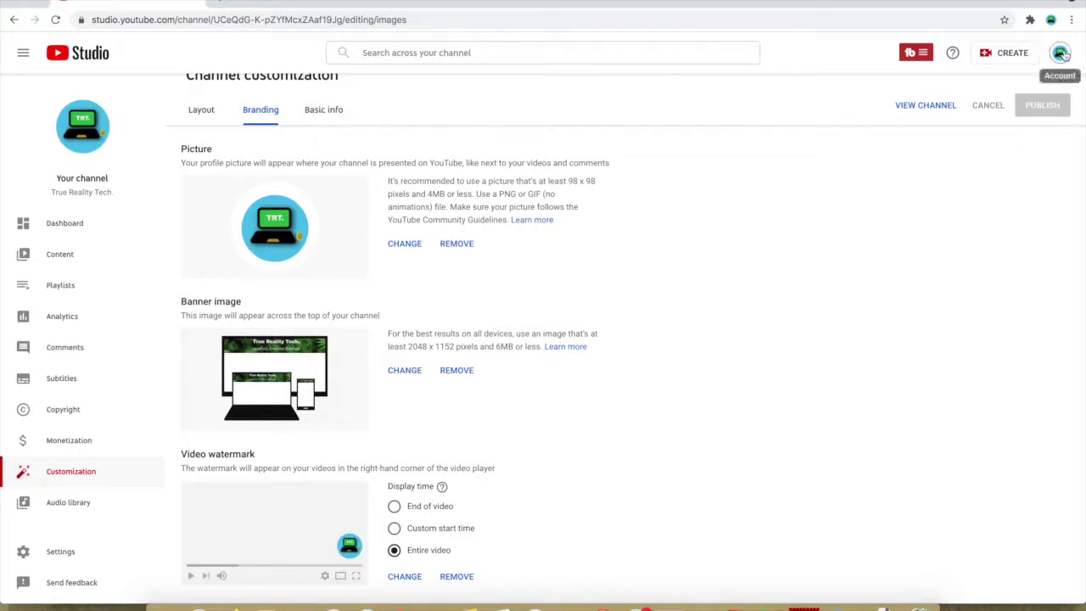
left_click(943, 129)
left_click(272, 3)
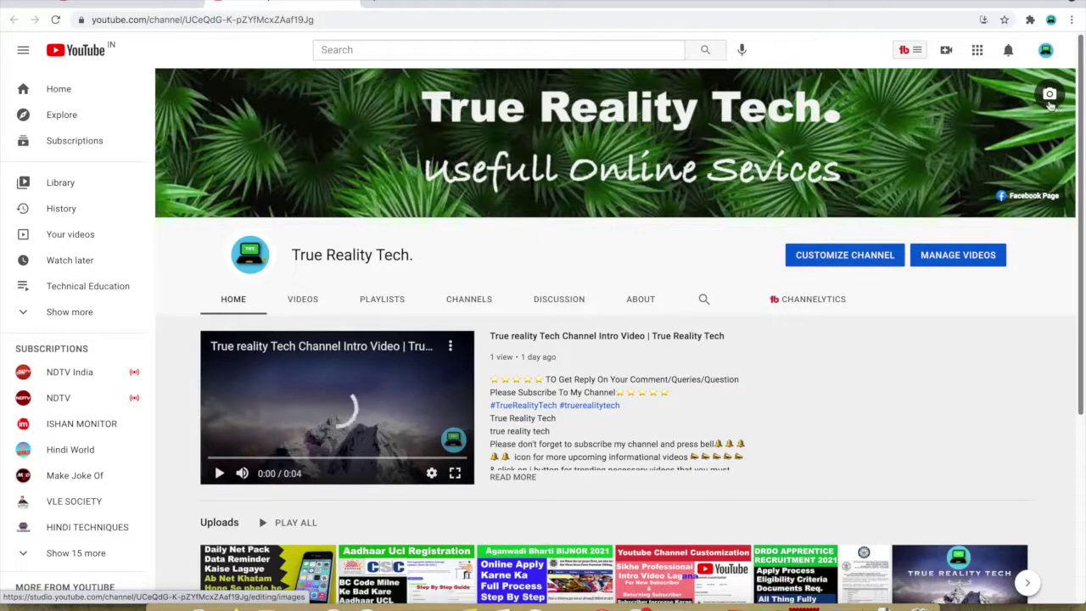
left_click(192, 7)
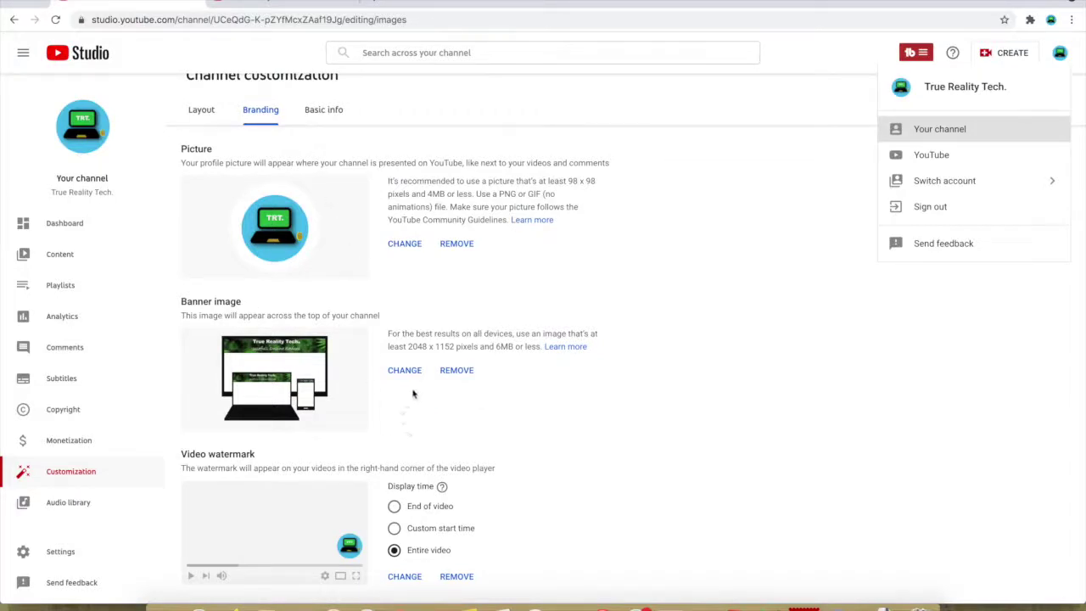
left_click(481, 401)
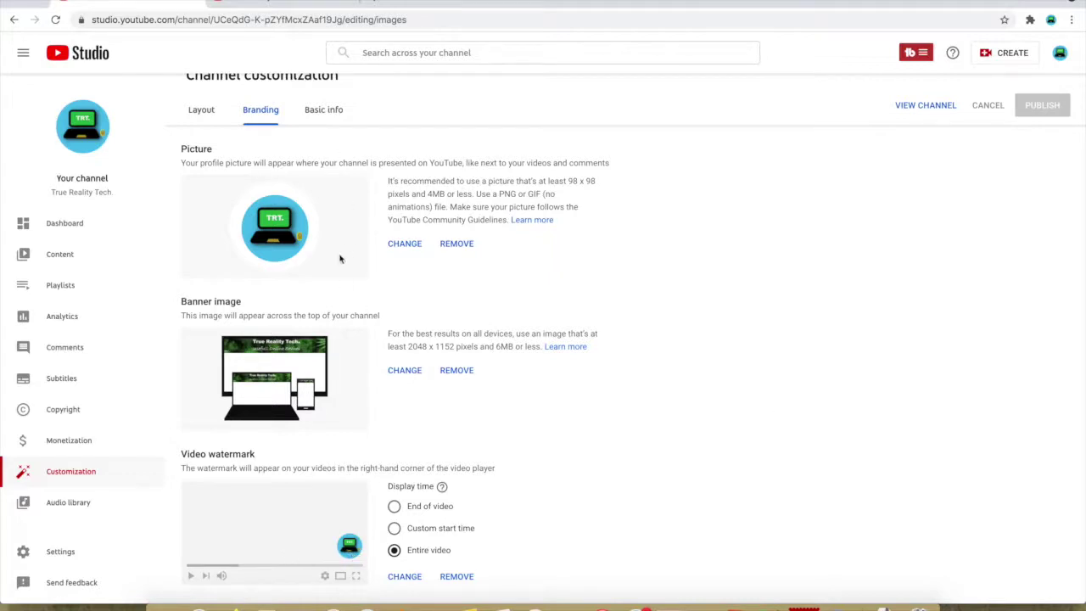
Add "/ True Reality Tech" to the end of the hashtag line in the channel description under Basic info.
scroll(339, 258, "up", 1)
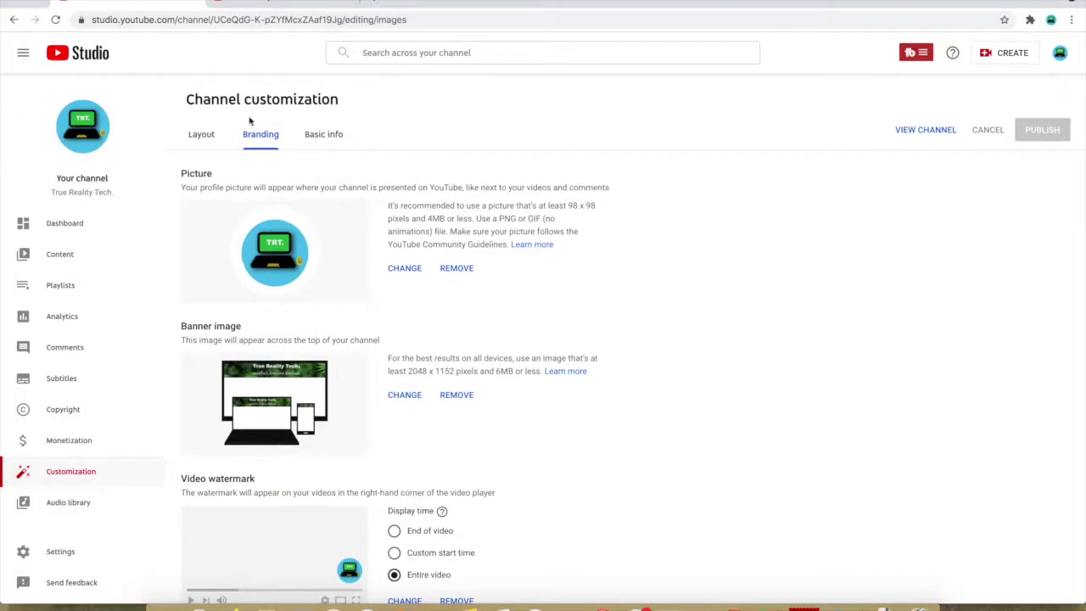
left_click(323, 136)
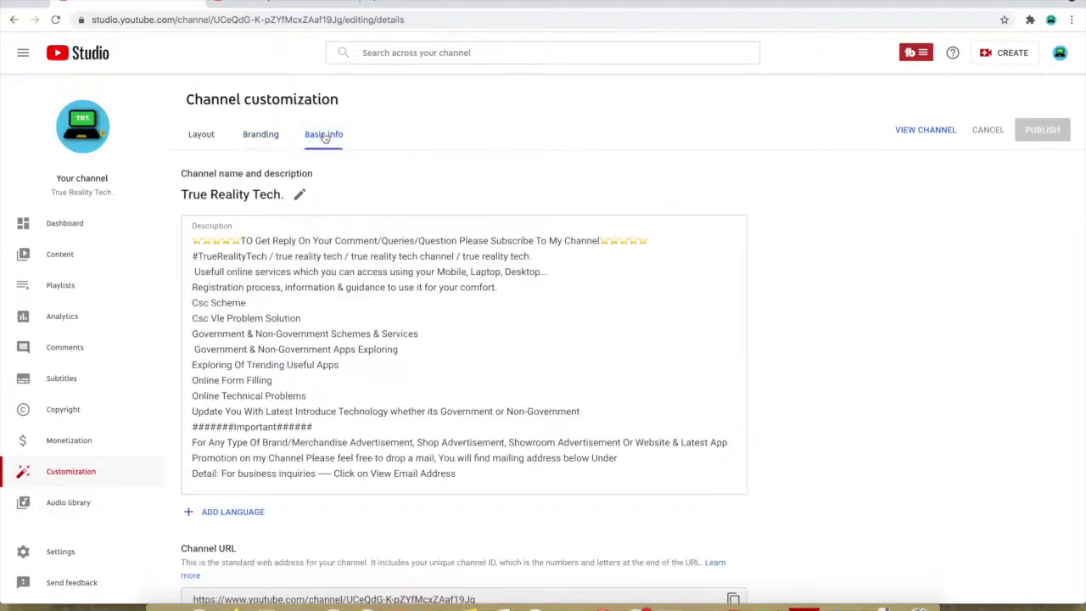
left_click(400, 363)
type("/True Reality Tech")
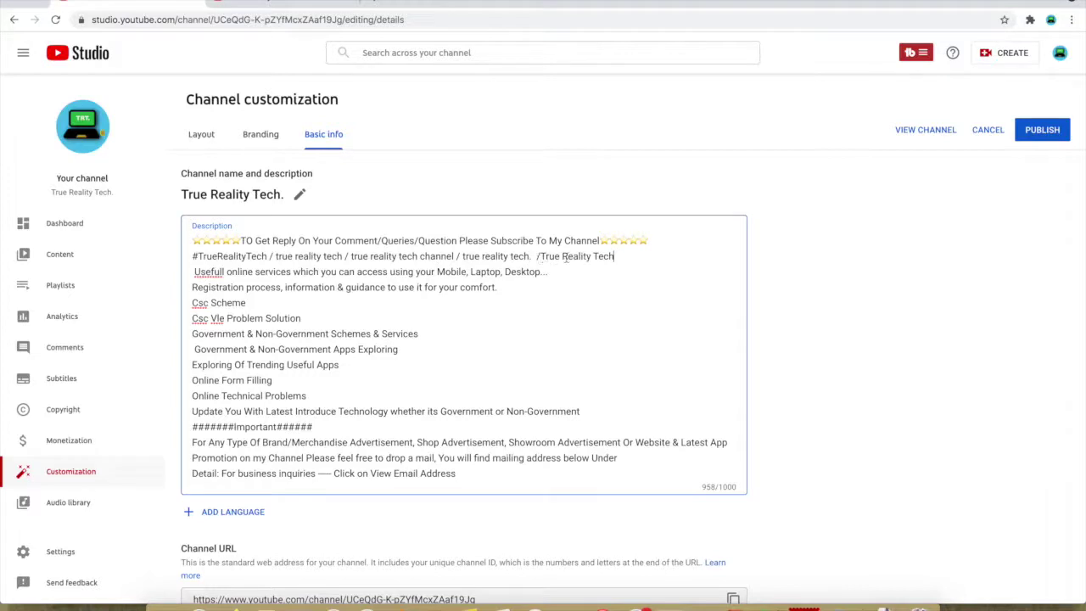
left_click(540, 256)
type(".")
key("BackSpace")
key("BackSpace")
Review the advertising notice in the description, the channel URL, the custom URL and the links section.
scroll(389, 388, "down", 1)
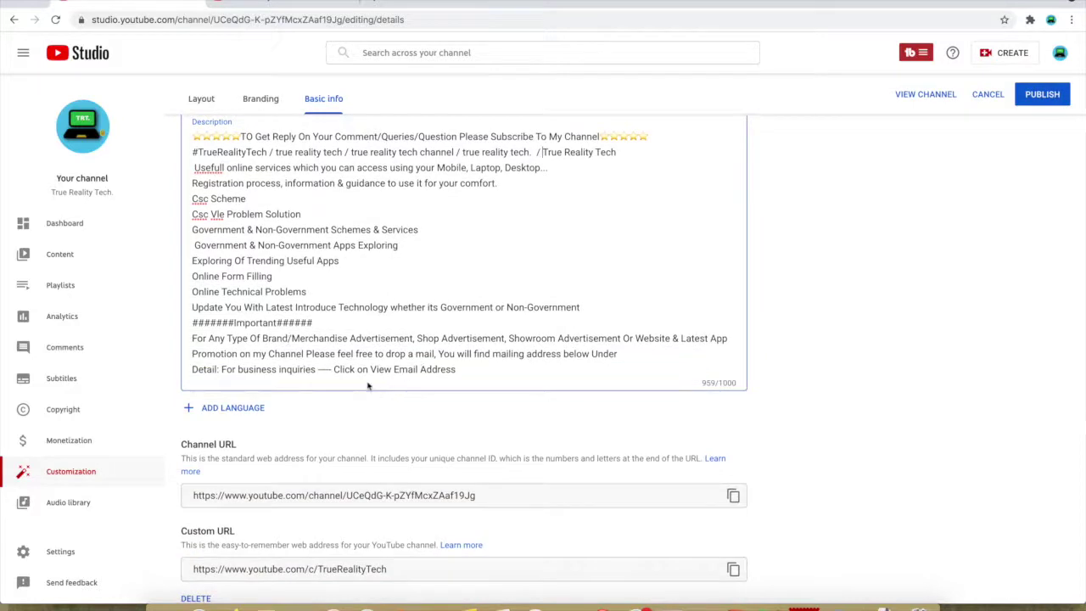
left_click_drag(470, 373, 193, 339)
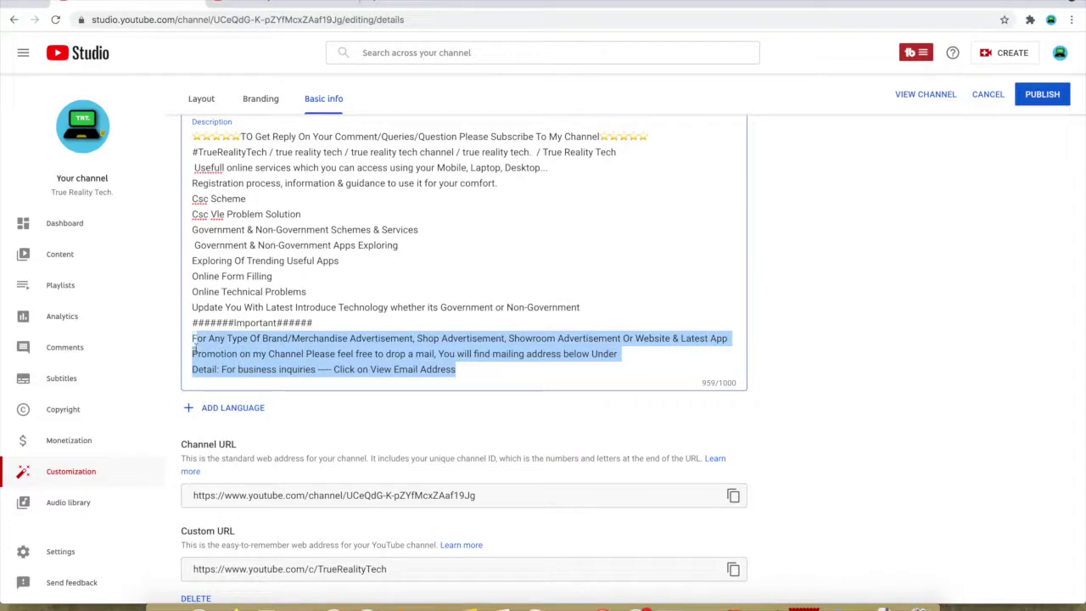
left_click(392, 347)
scroll(428, 359, "down", 3)
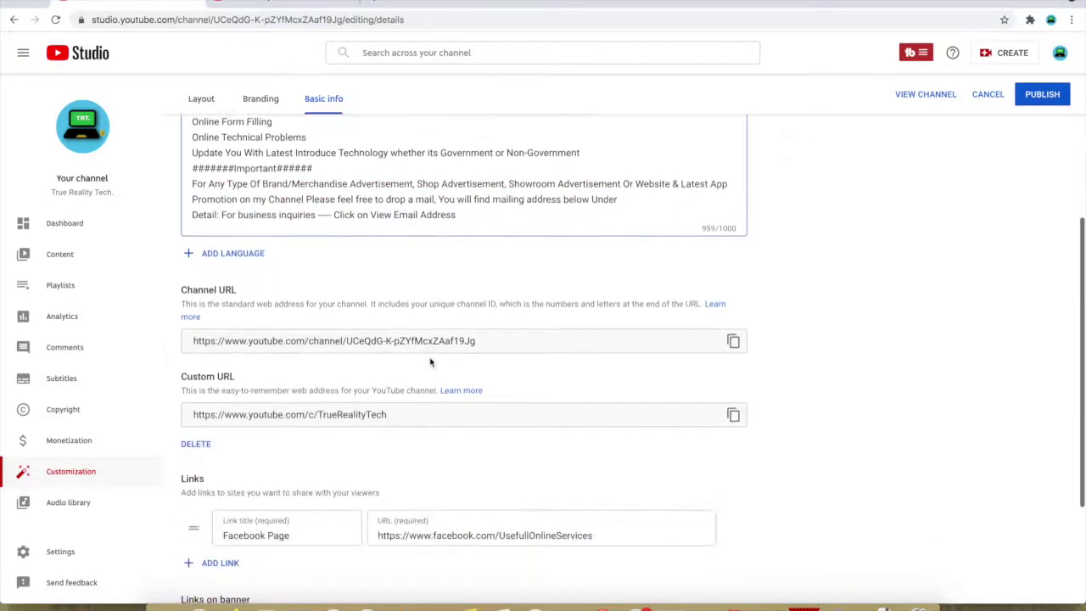
scroll(430, 362, "down", 1)
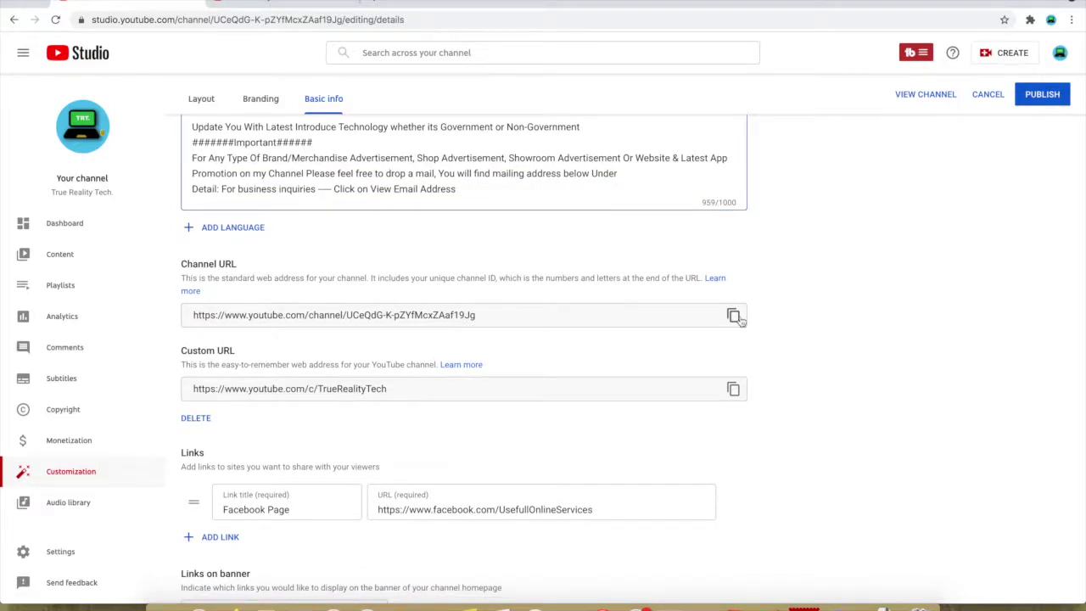
scroll(518, 375, "down", 2)
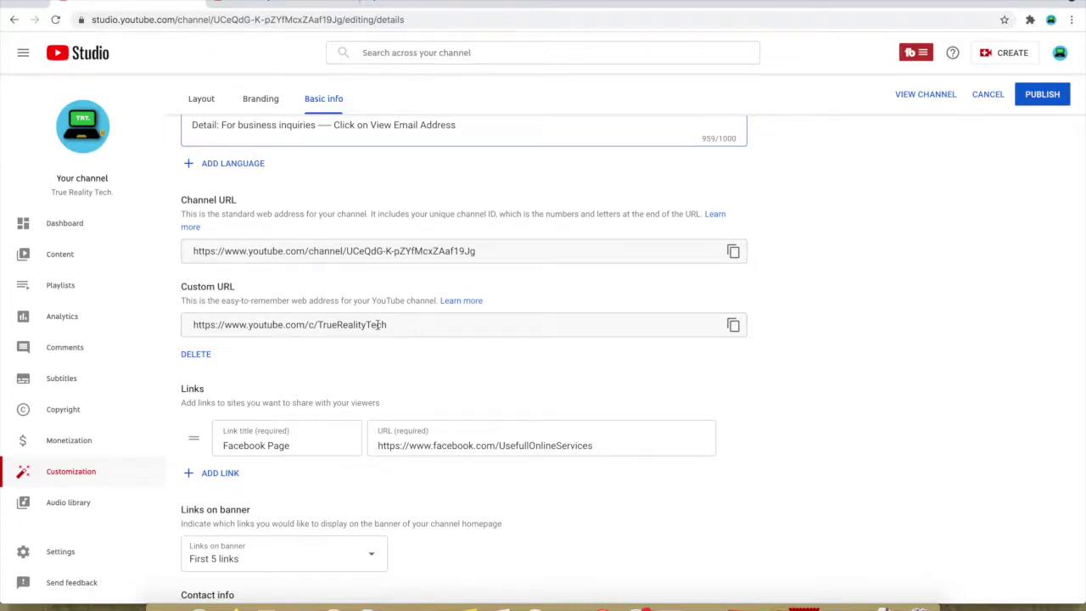
scroll(393, 373, "down", 2)
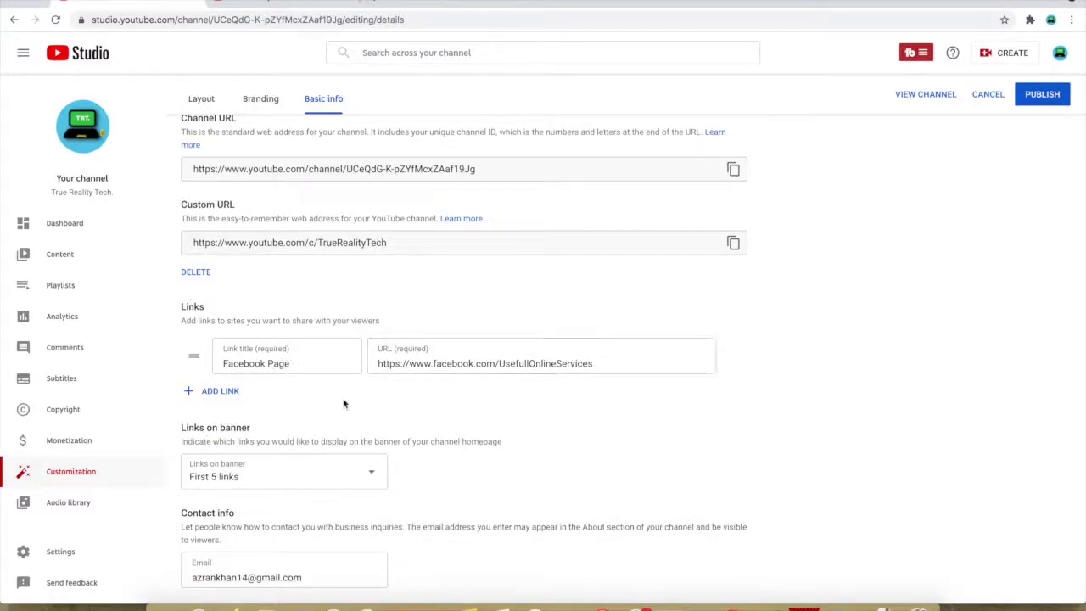
Add an empty link entry and remove it, and look through the options for links on the banner.
left_click(190, 393)
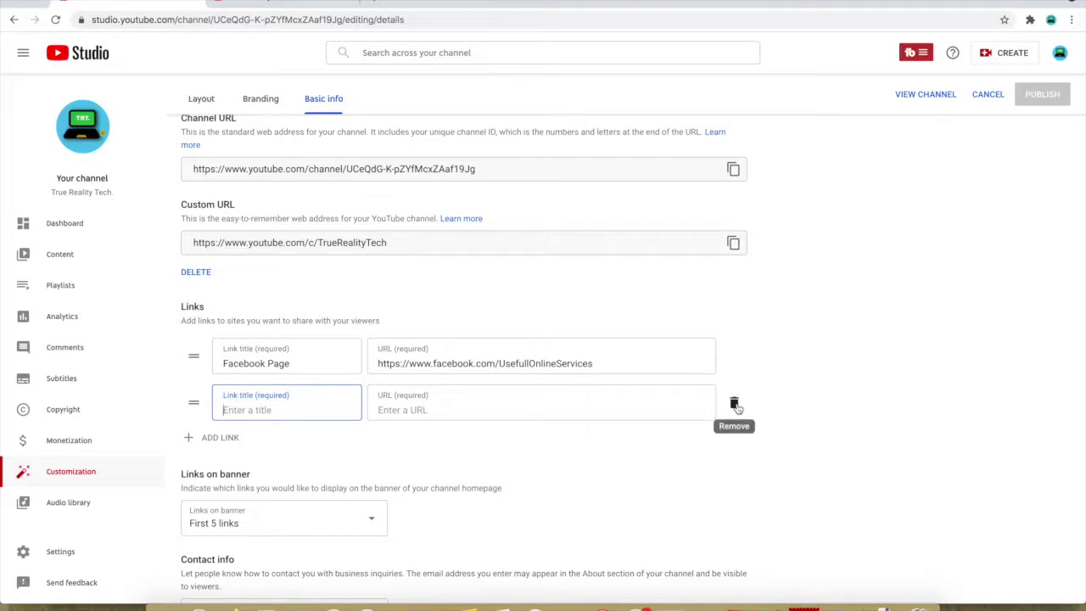
left_click(735, 404)
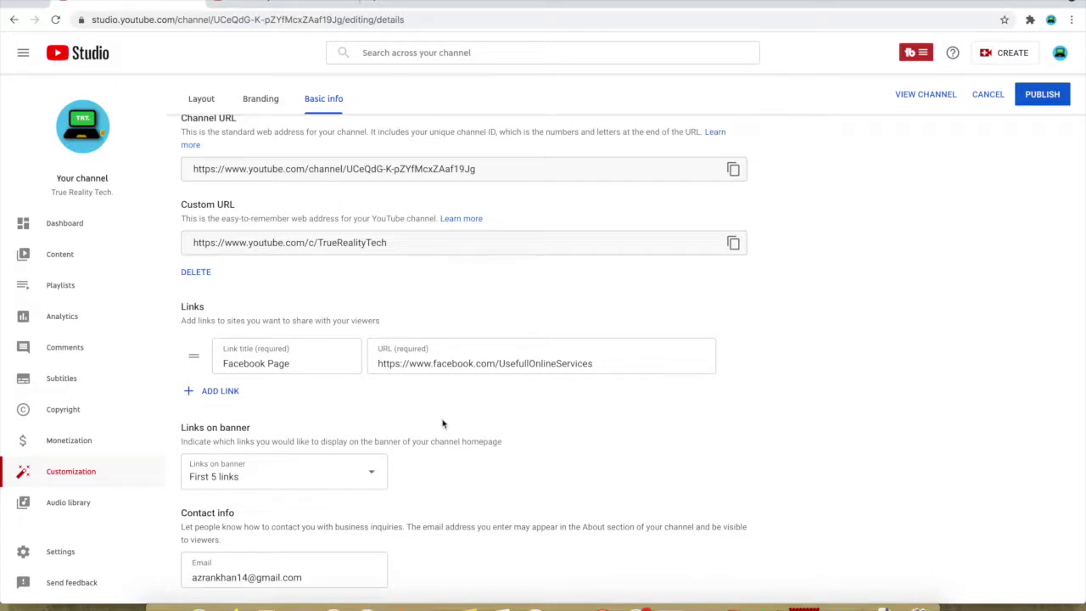
left_click(266, 481)
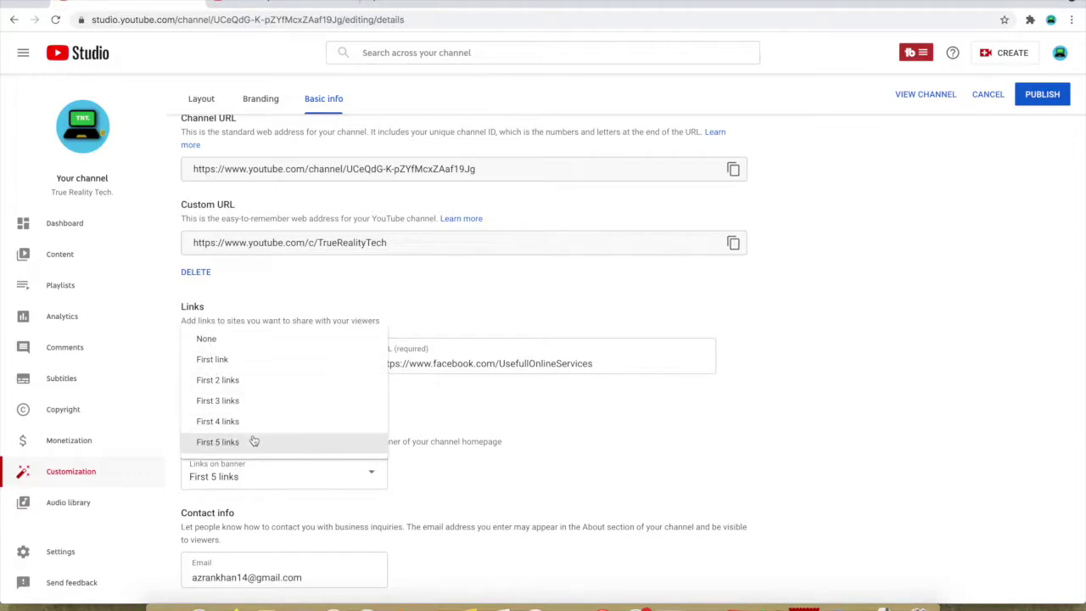
left_click(567, 421)
Add a second channel link titled "twitter" using the URL copied from the Facebook Page link.
left_click(220, 390)
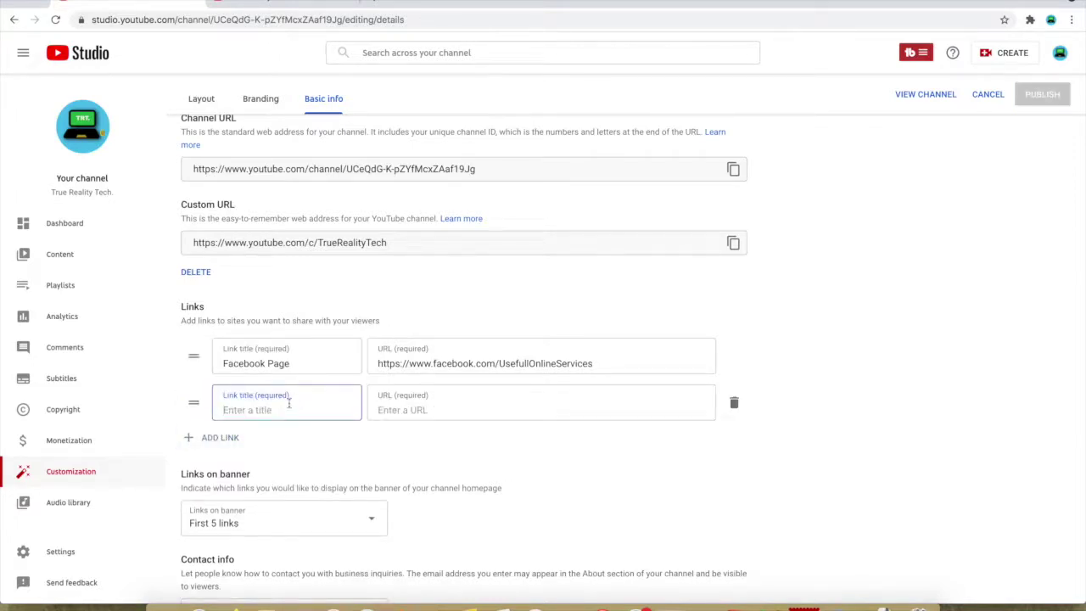
type("twitter")
left_click(435, 395)
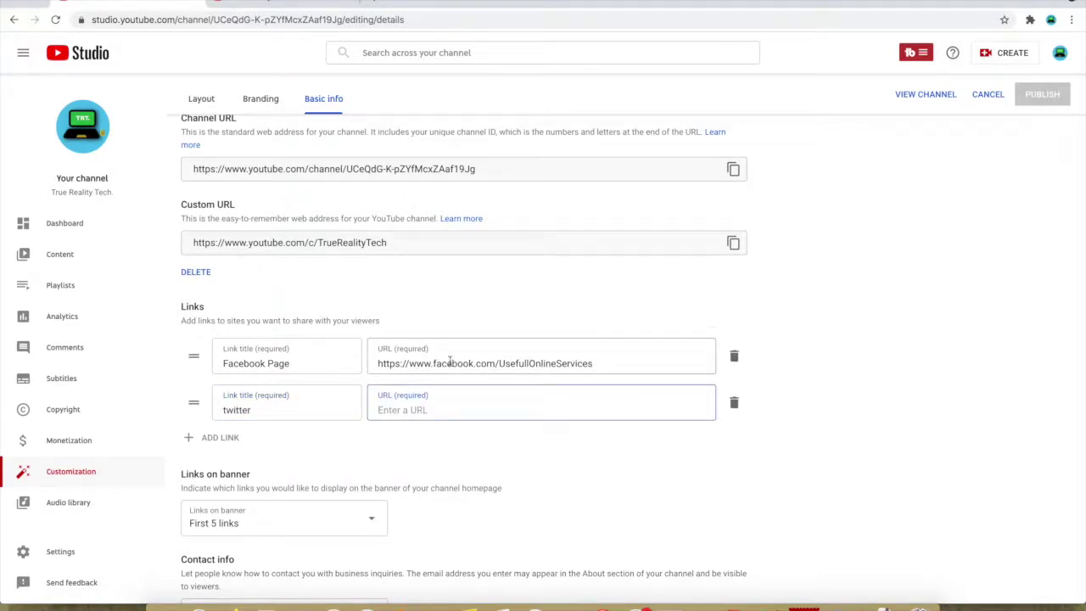
triple_click(449, 362)
key("ctrl+c")
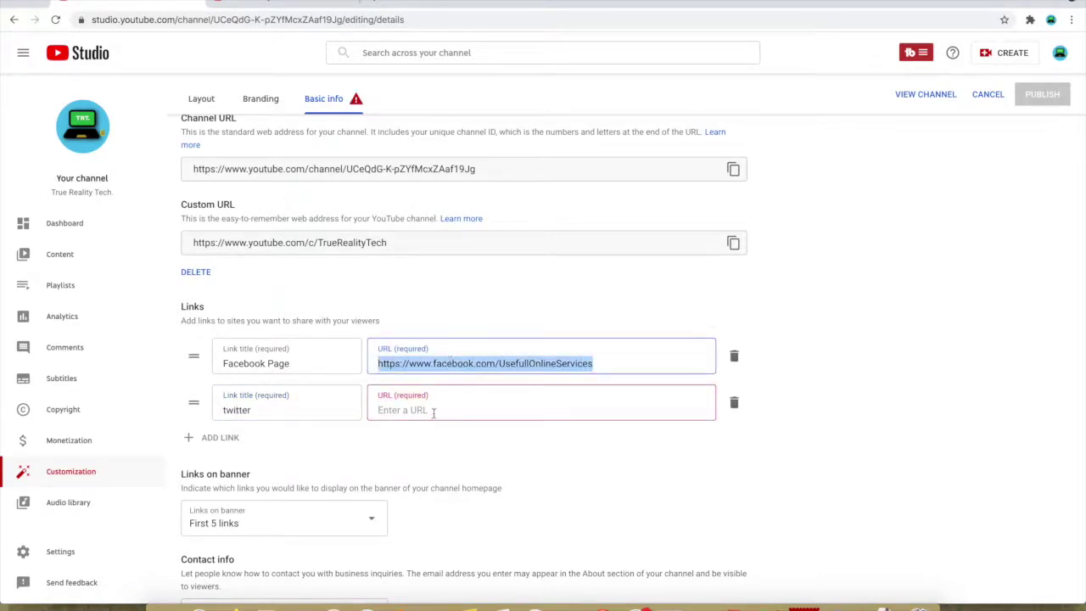
left_click(434, 410)
key("ctrl+v")
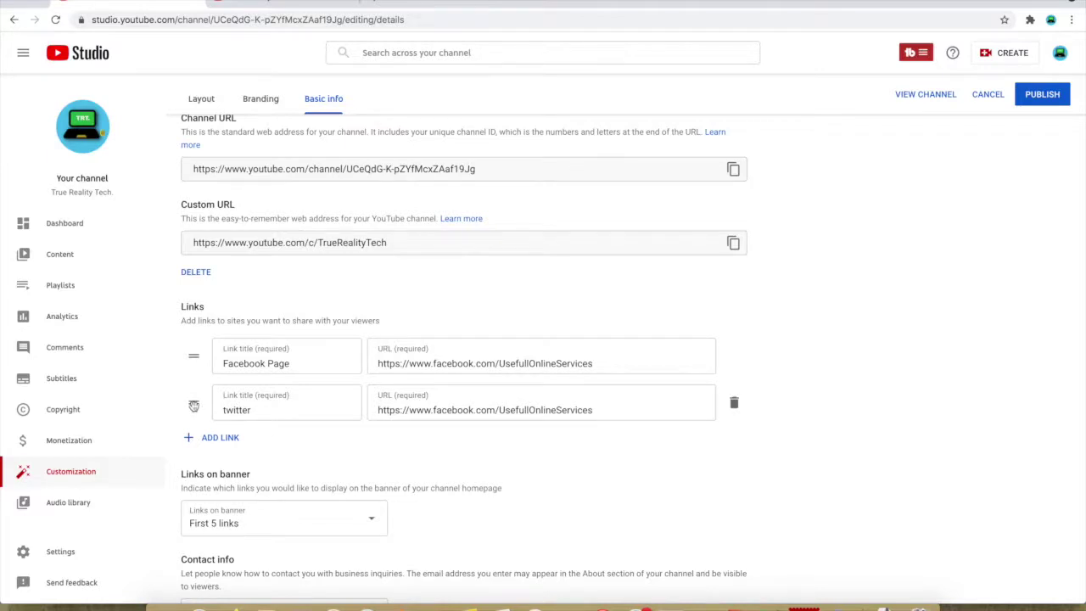
Check where links appear on the public channel banner and return to the links section of Basic info.
scroll(193, 406, "up", 5)
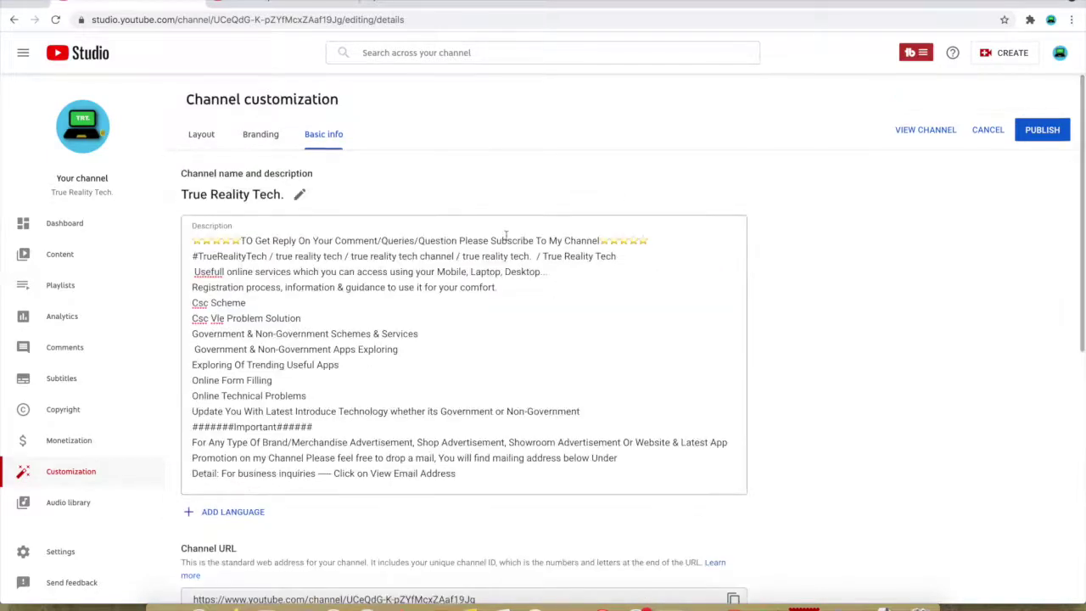
left_click(925, 129)
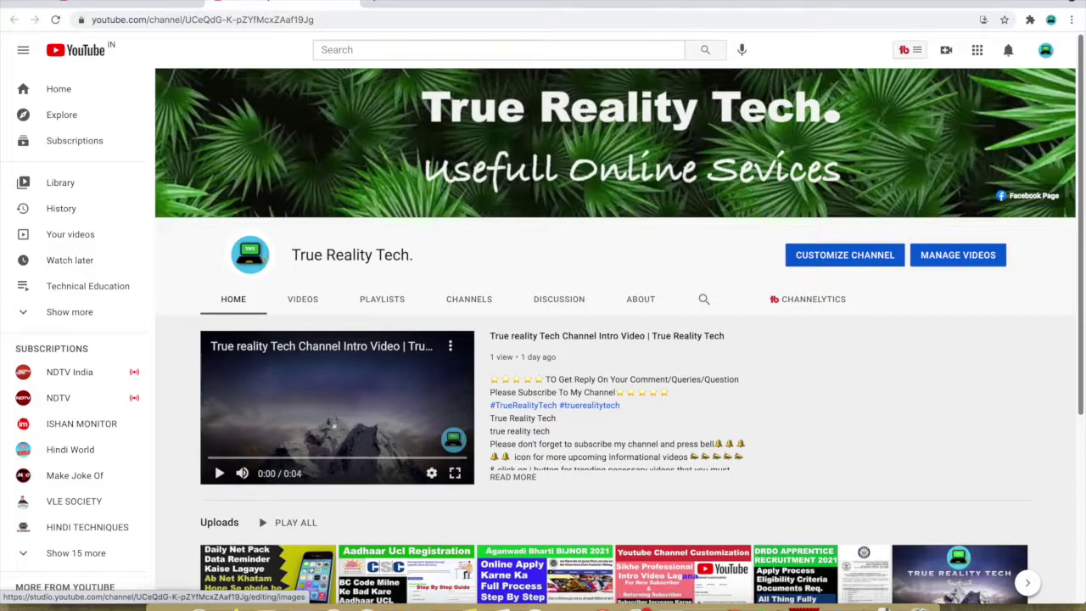
key("alt+Left")
scroll(350, 441, "down", 5)
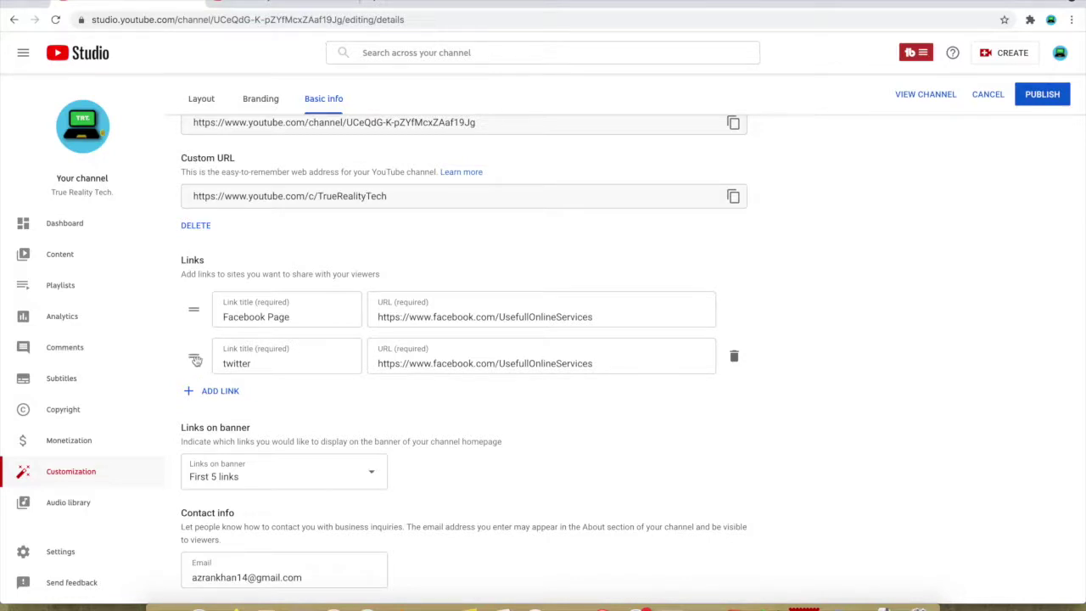
Move the twitter link above the Facebook Page link and delete the twitter link.
left_click_drag(194, 359, 196, 305)
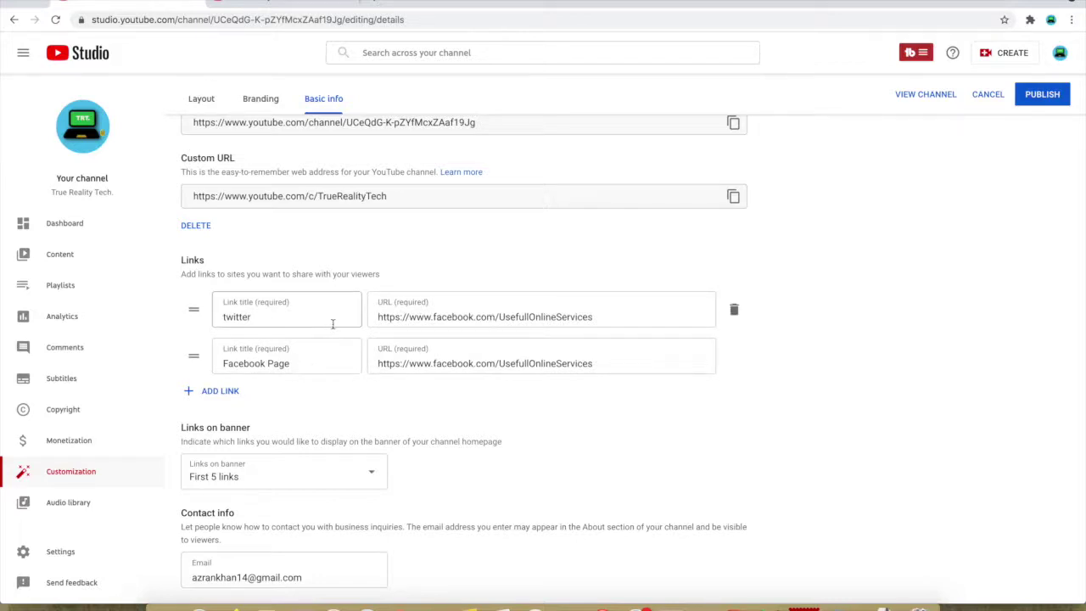
left_click(735, 311)
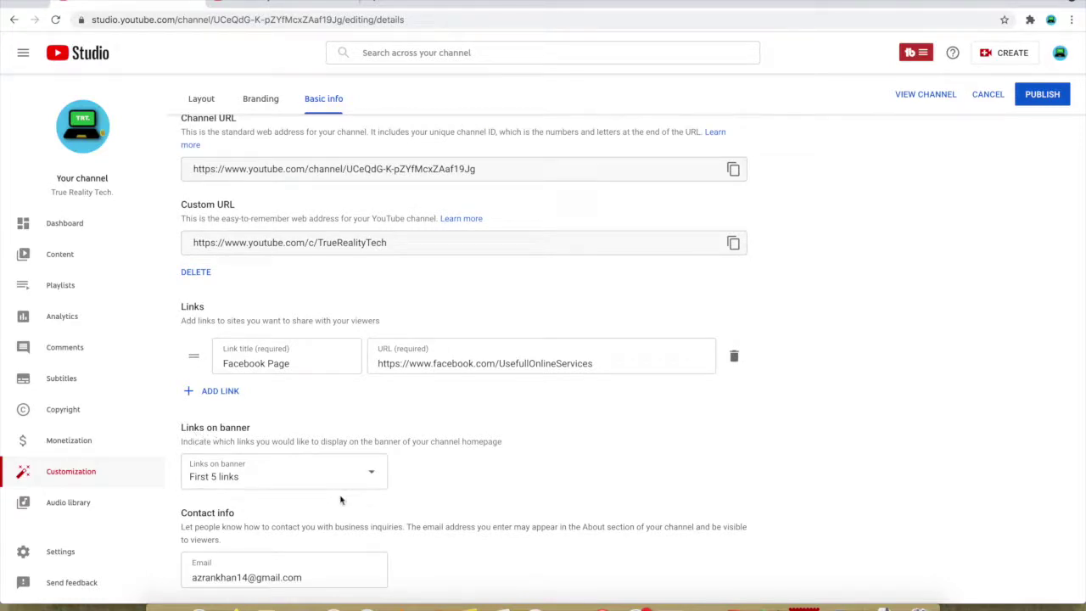
Compare the contact info and description in Basic info with the About page of the public channel.
left_click_drag(181, 512, 241, 514)
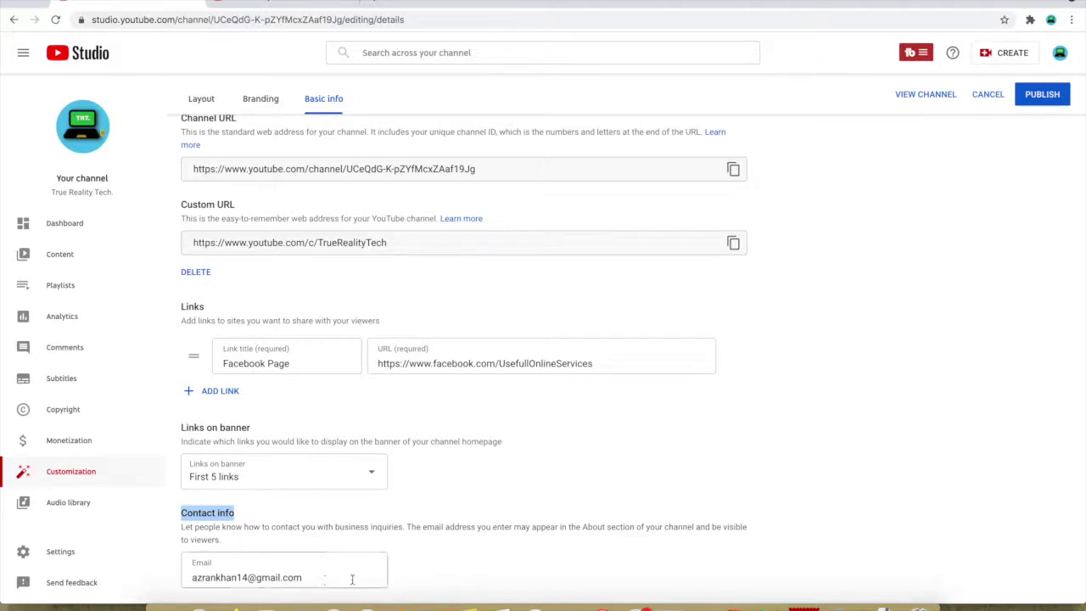
left_click(291, 4)
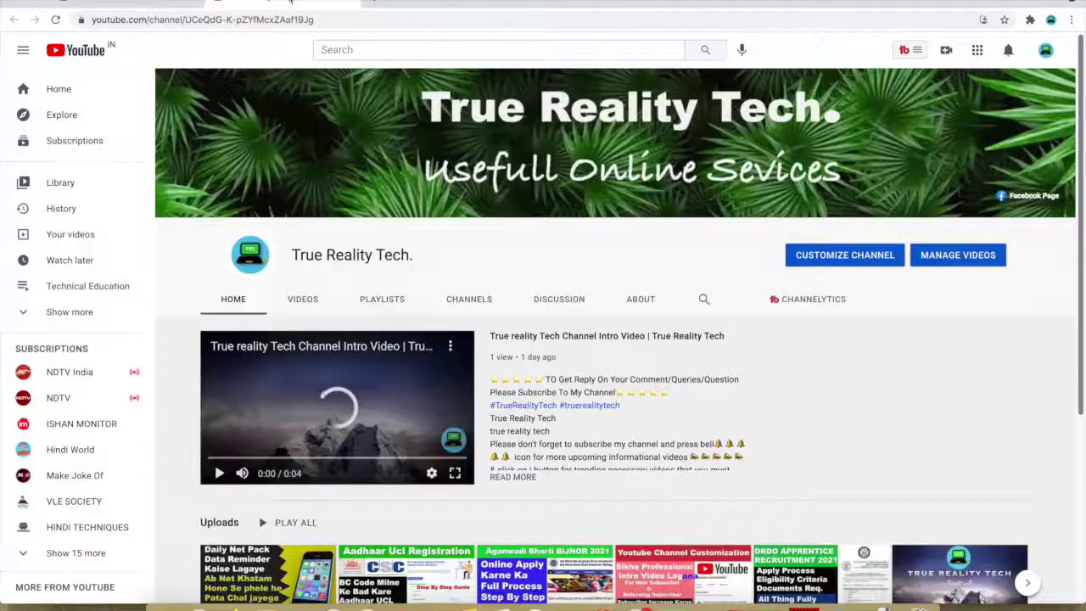
left_click(644, 303)
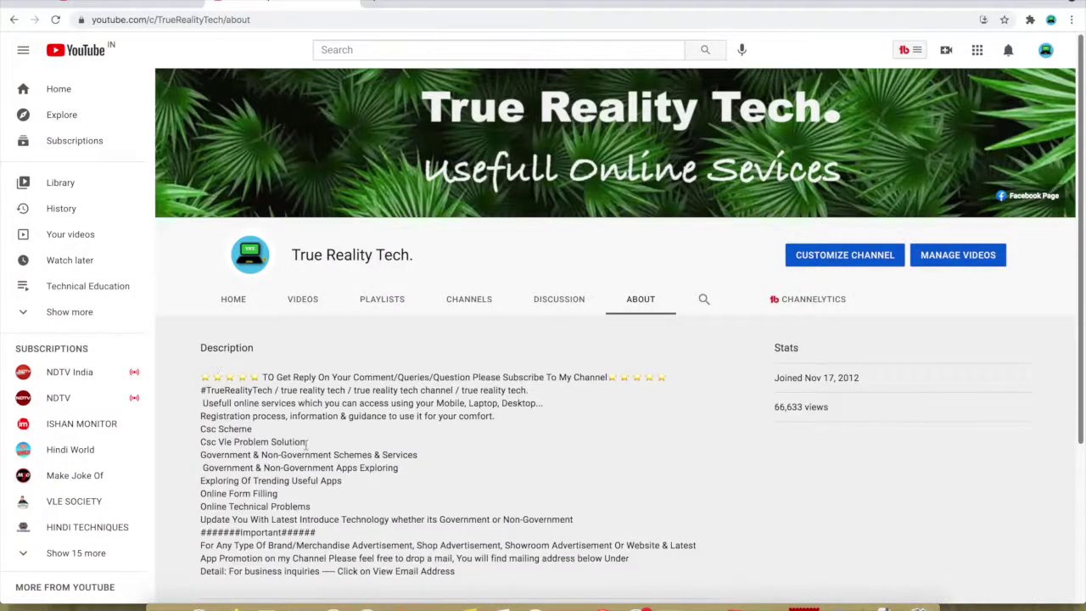
left_click(140, 5)
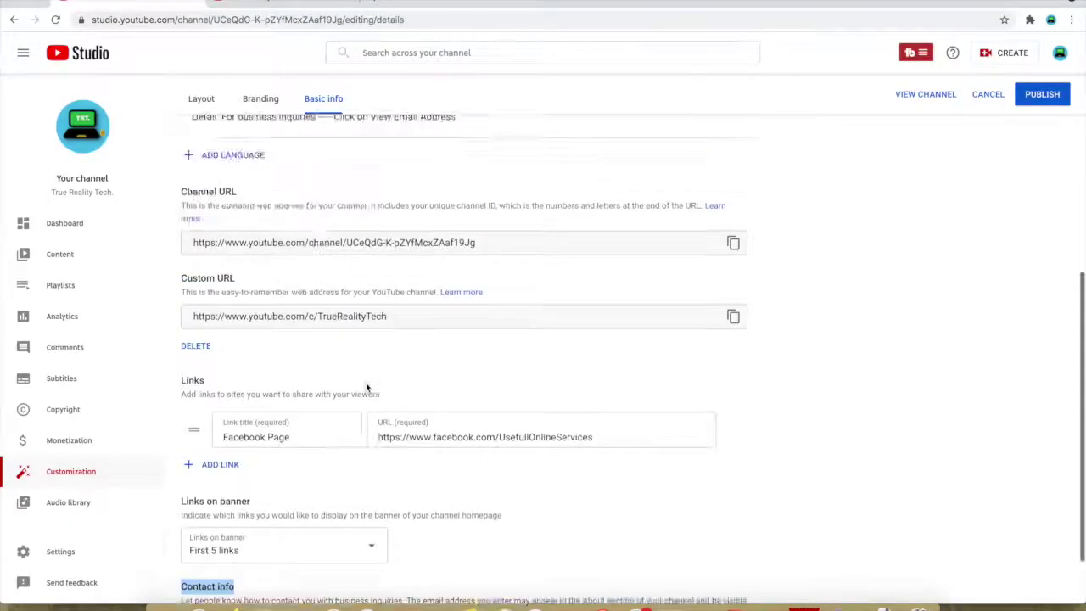
scroll(366, 388, "up", 5)
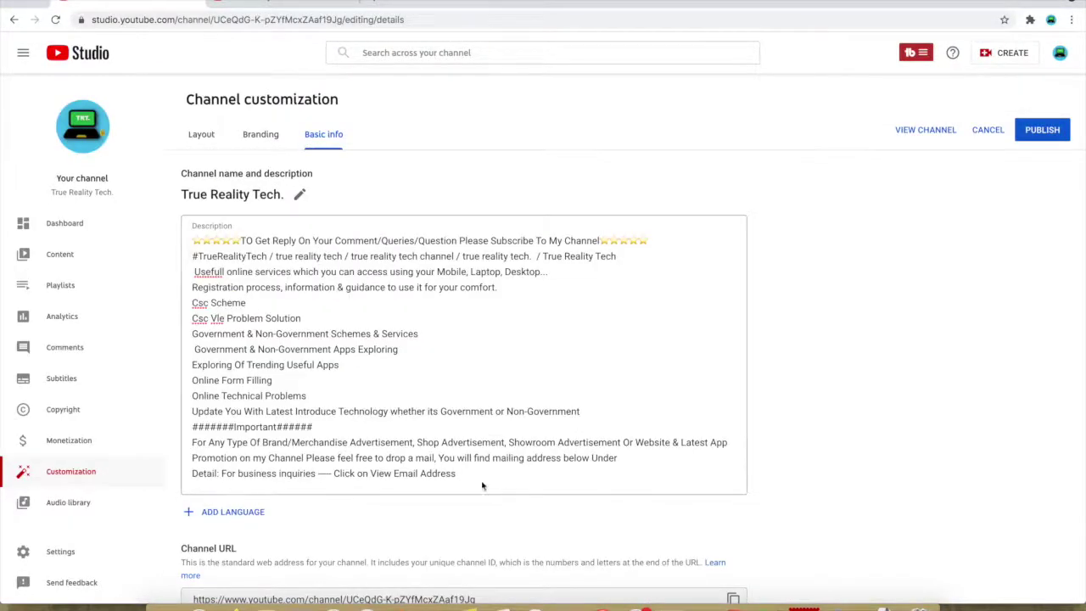
scroll(467, 475, "down", 5)
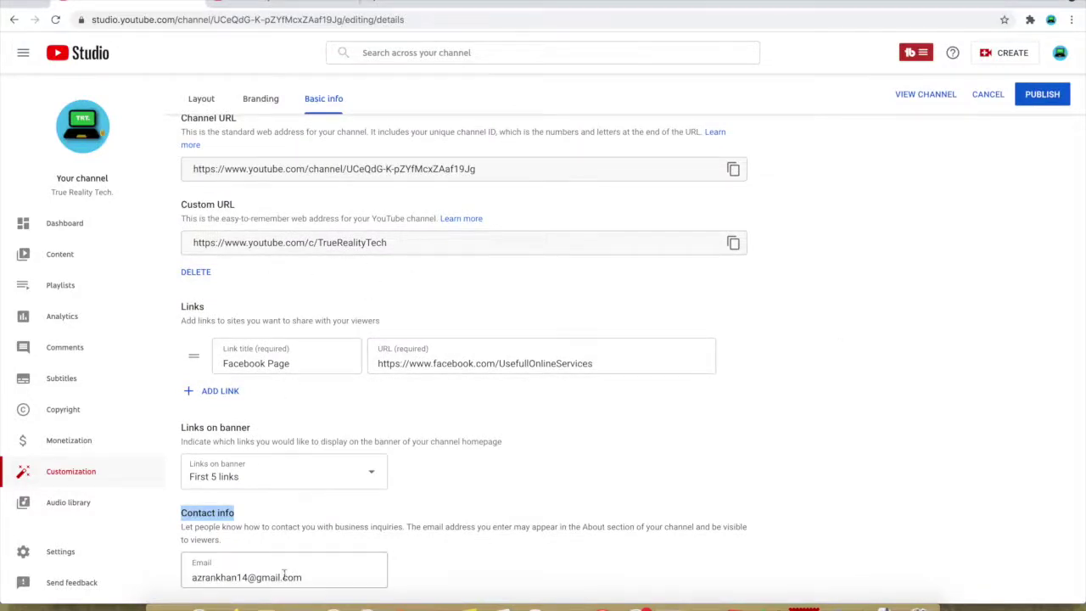
left_click(291, 3)
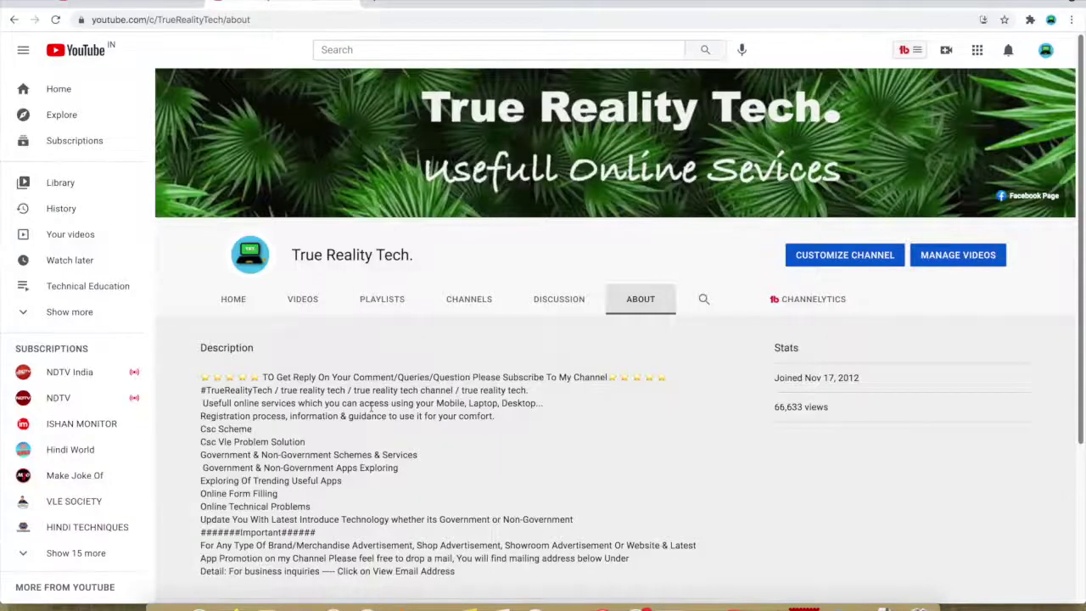
Reveal the business inquiries email on the channel's About page and return to the channel customization page.
scroll(371, 405, "down", 2)
scroll(371, 405, "down", 1)
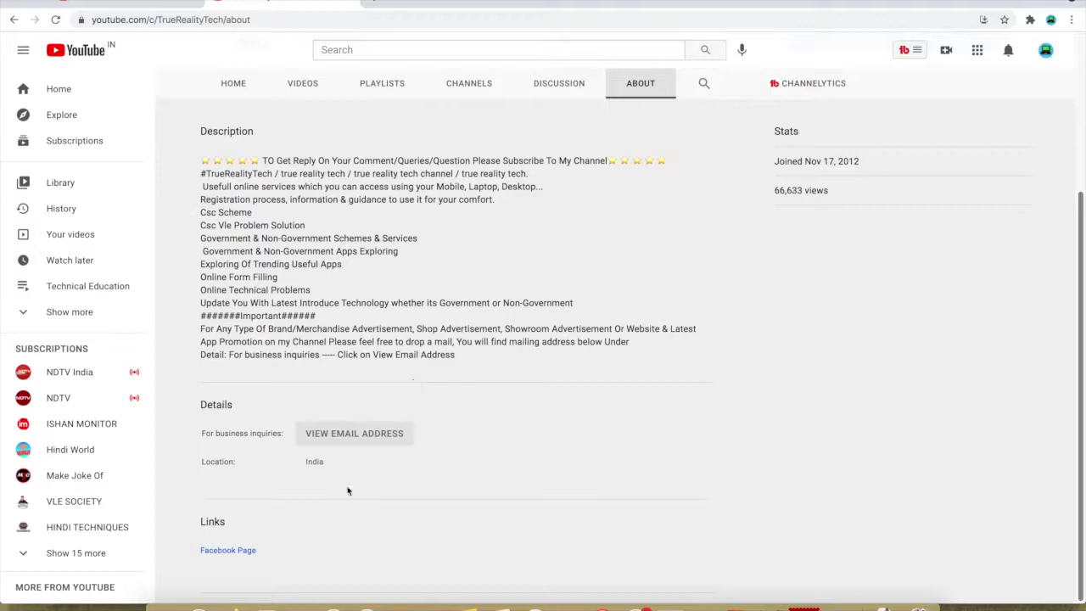
left_click(365, 437)
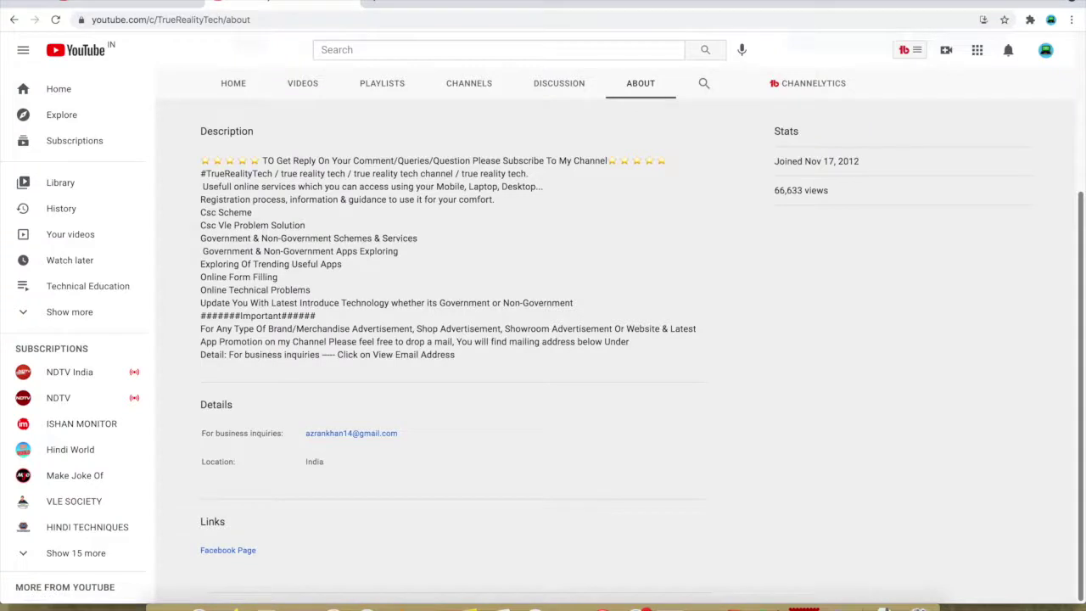
left_click(142, 3)
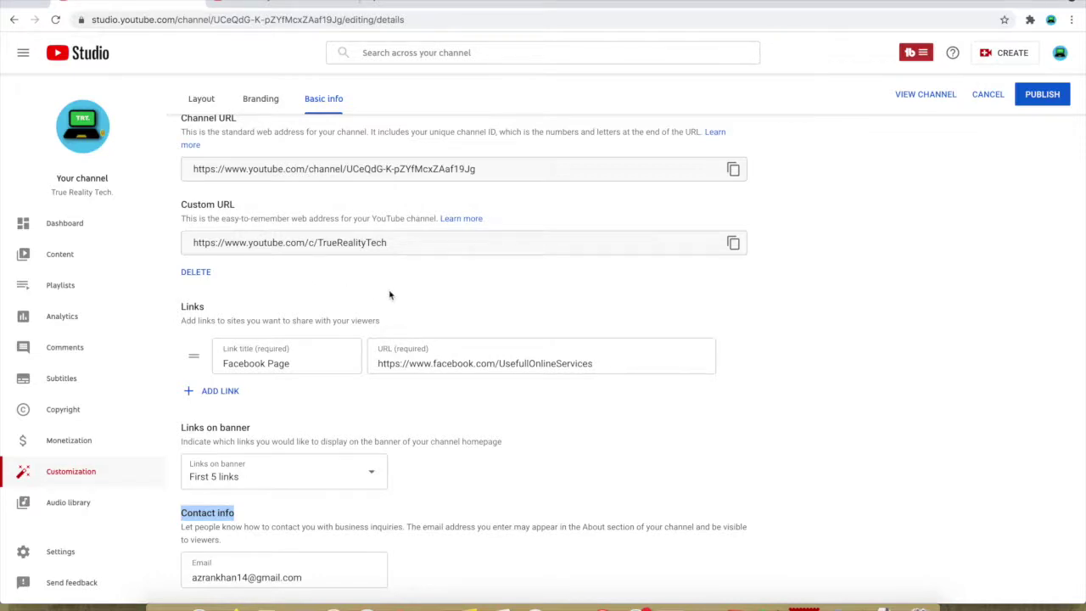
Open the channel section of the settings and view the country of residence choices, keeping India.
left_click(62, 553)
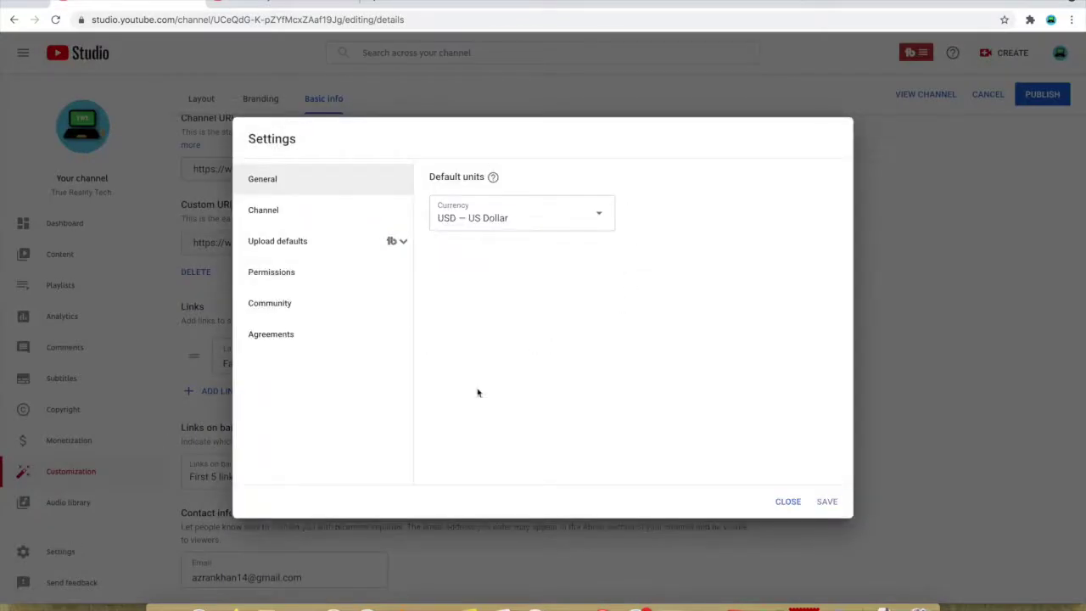
left_click(283, 215)
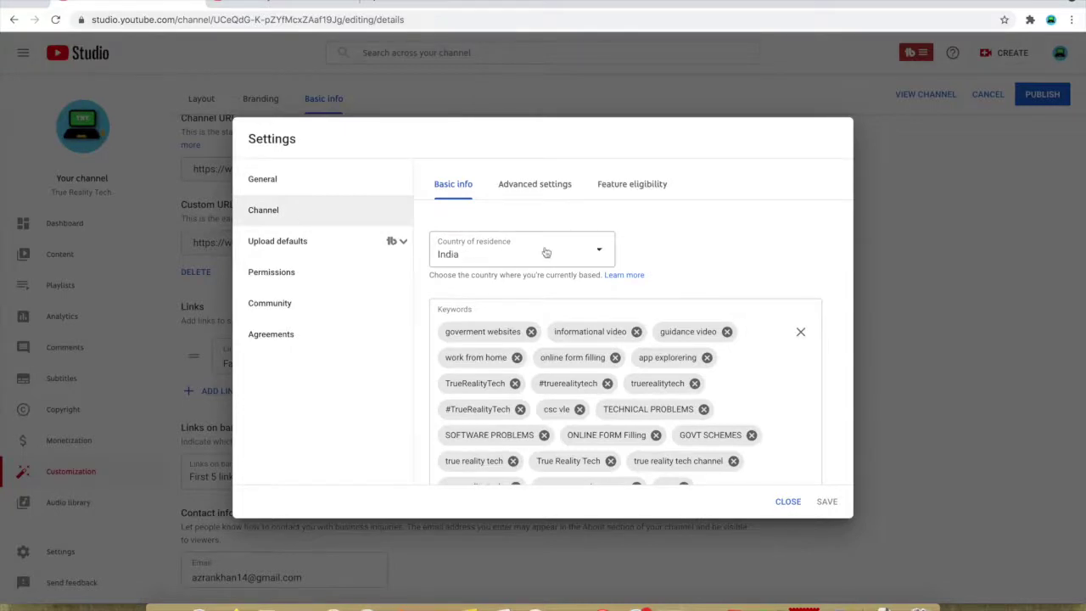
left_click(601, 253)
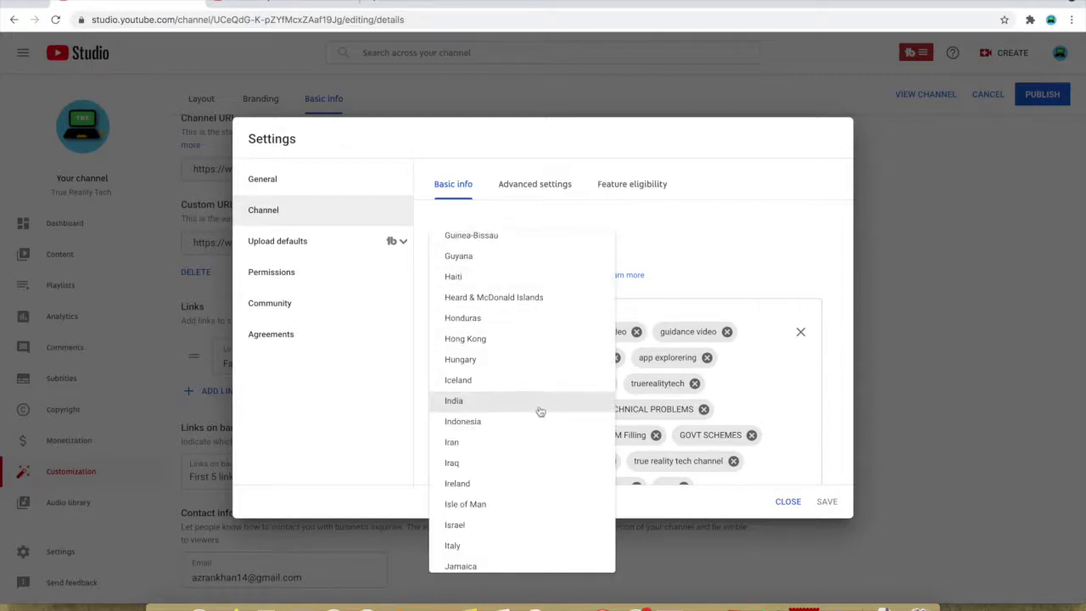
left_click(773, 241)
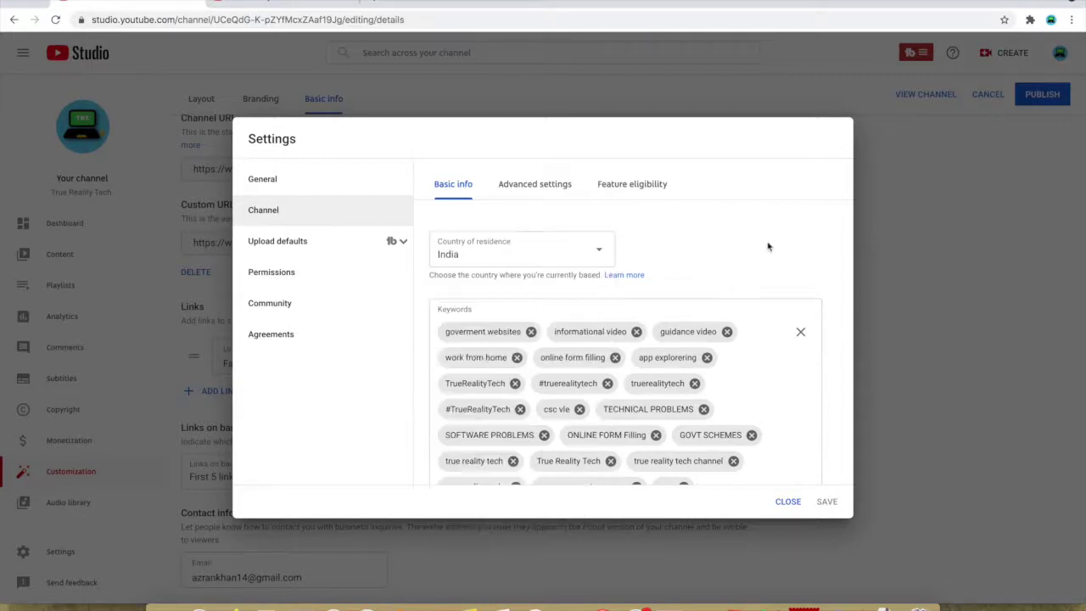
Examine the full list of channel keywords in the basic channel settings.
scroll(728, 267, "down", 2)
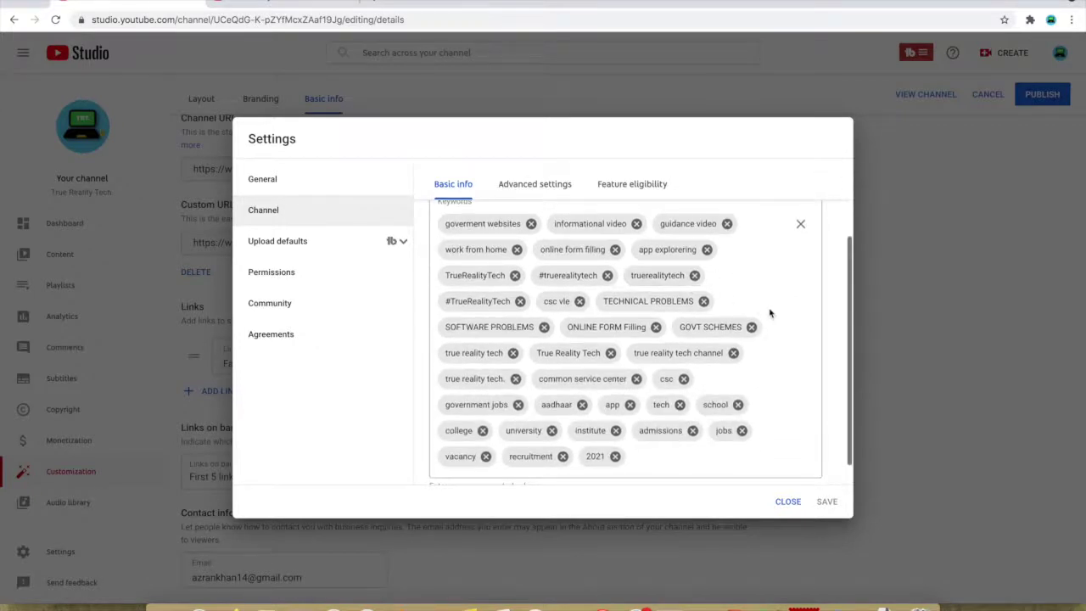
scroll(772, 311, "up", 1)
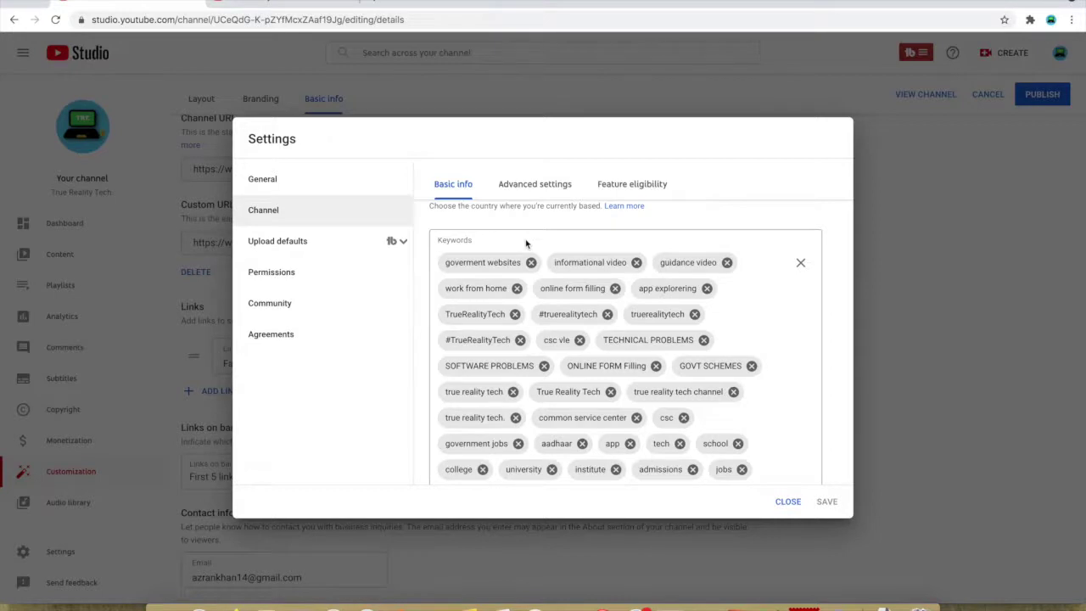
scroll(514, 407, "down", 2)
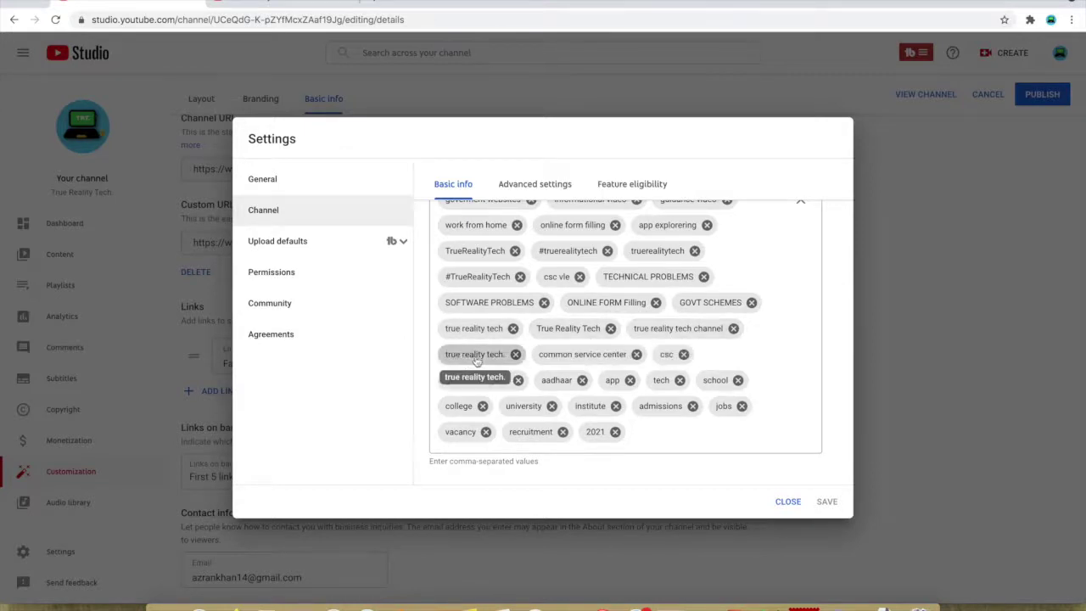
scroll(482, 362, "up", 1)
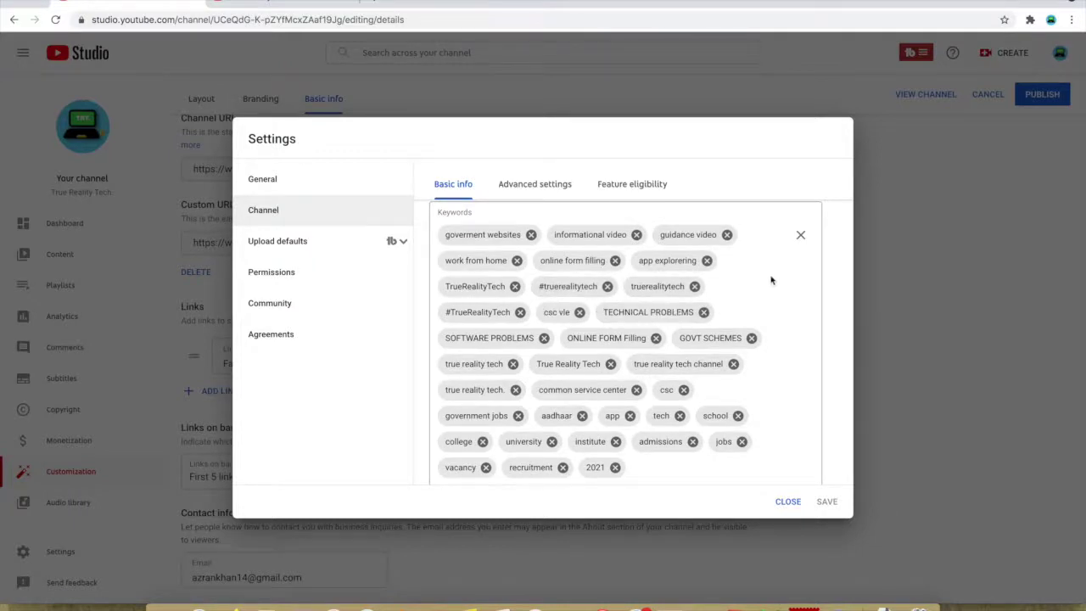
scroll(771, 280, "up", 1)
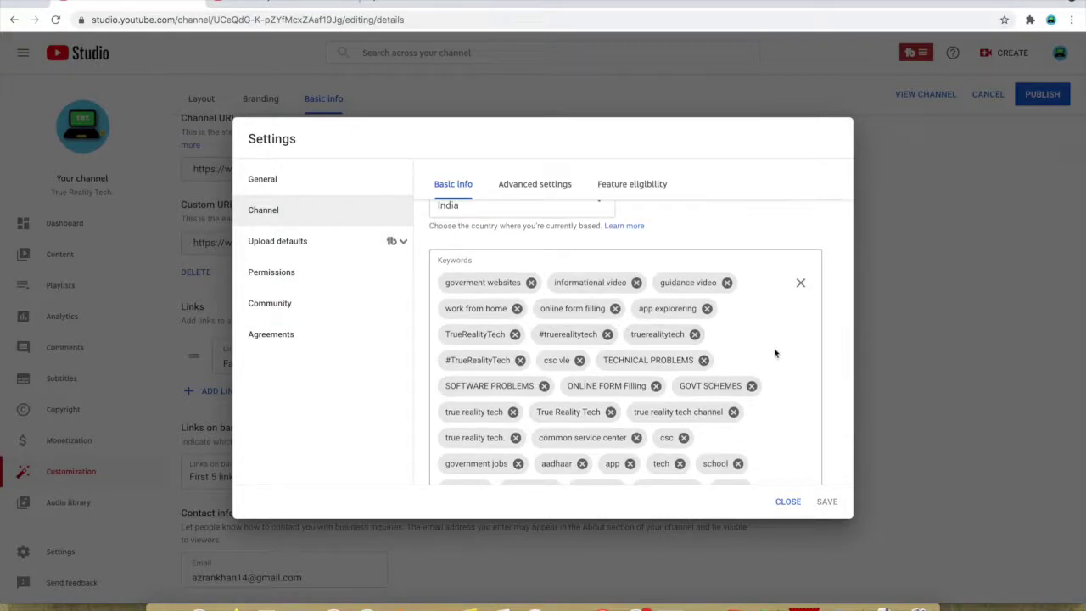
scroll(775, 353, "down", 2)
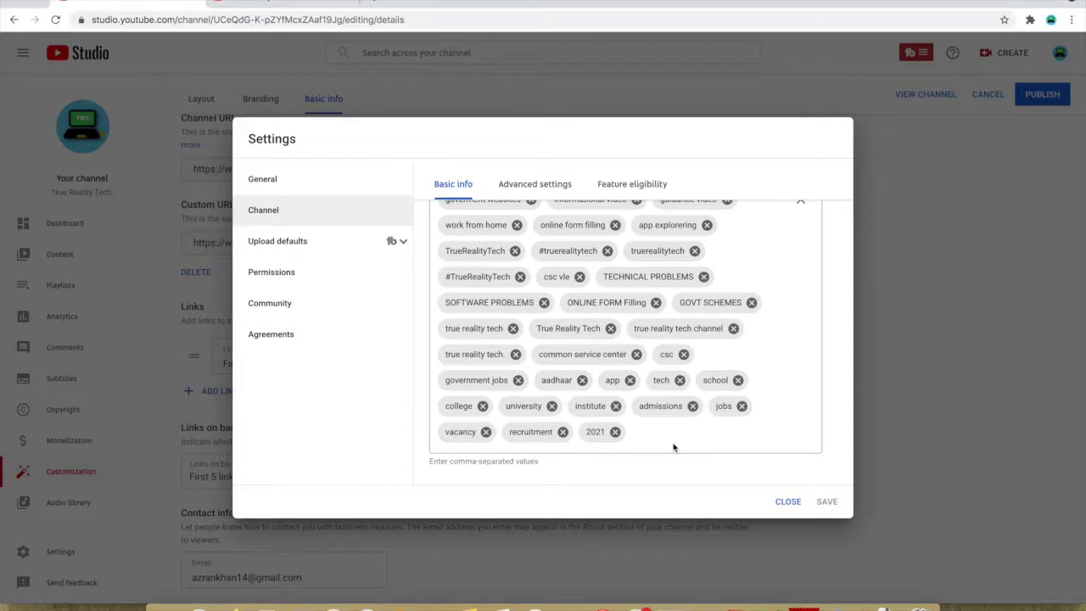
scroll(673, 448, "up", 3)
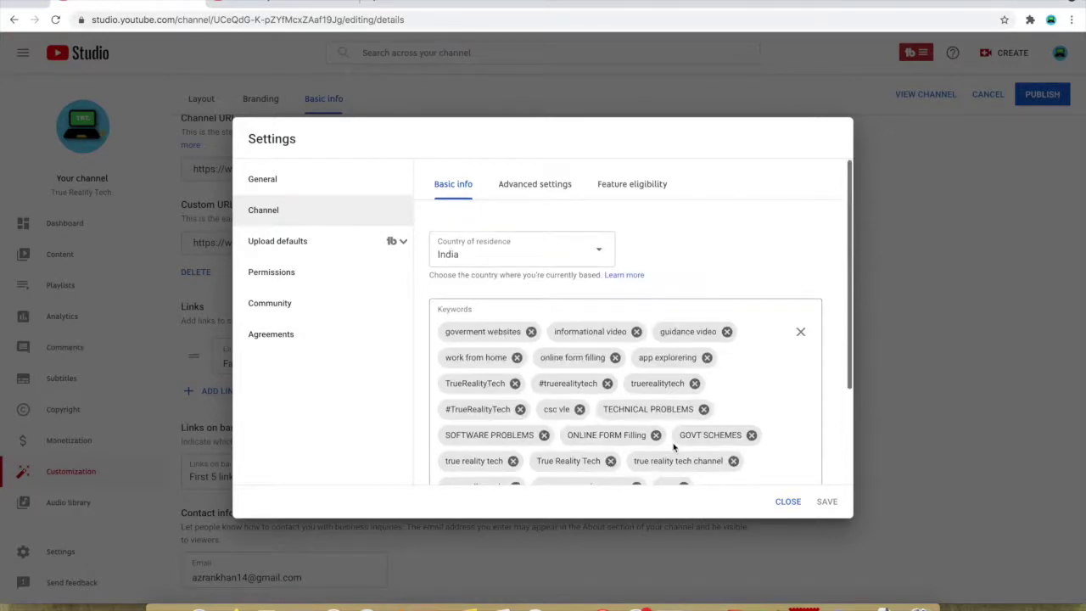
Review the channel's advanced settings and feature eligibility, and open the upload defaults.
left_click(535, 183)
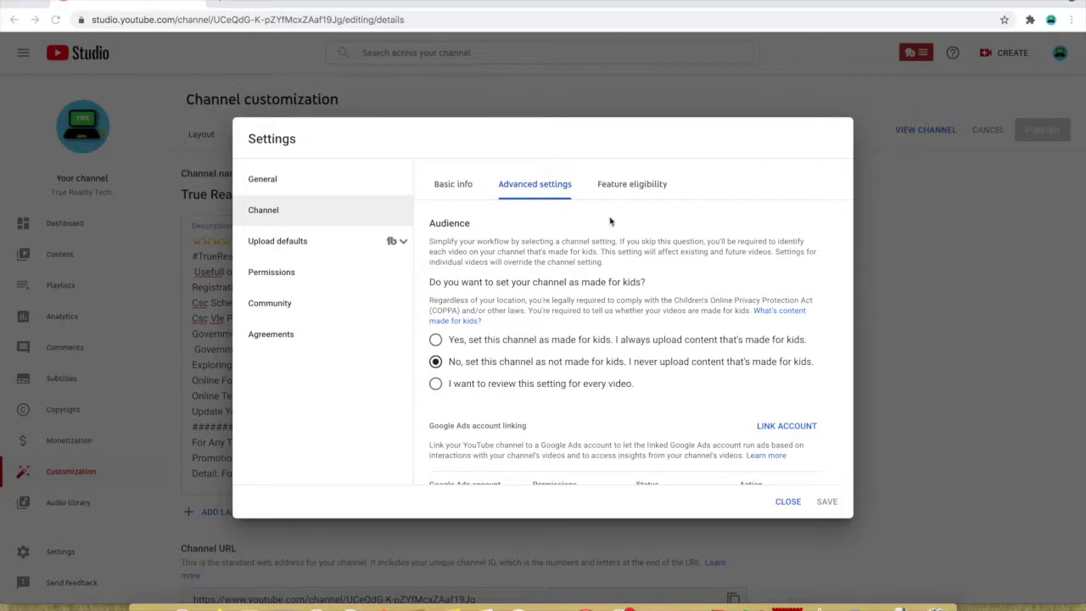
left_click(626, 191)
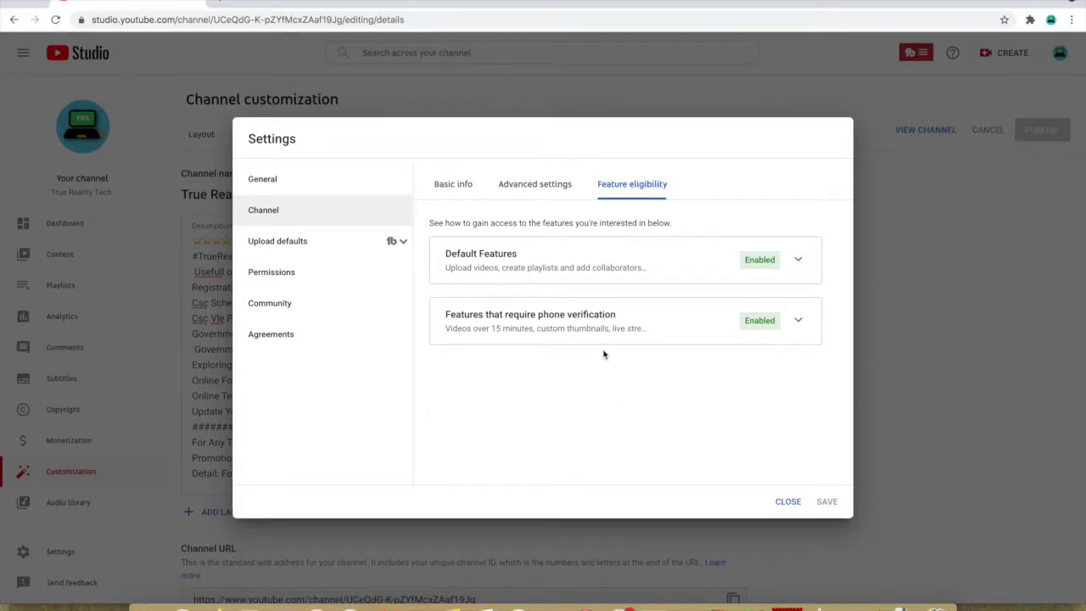
left_click(296, 243)
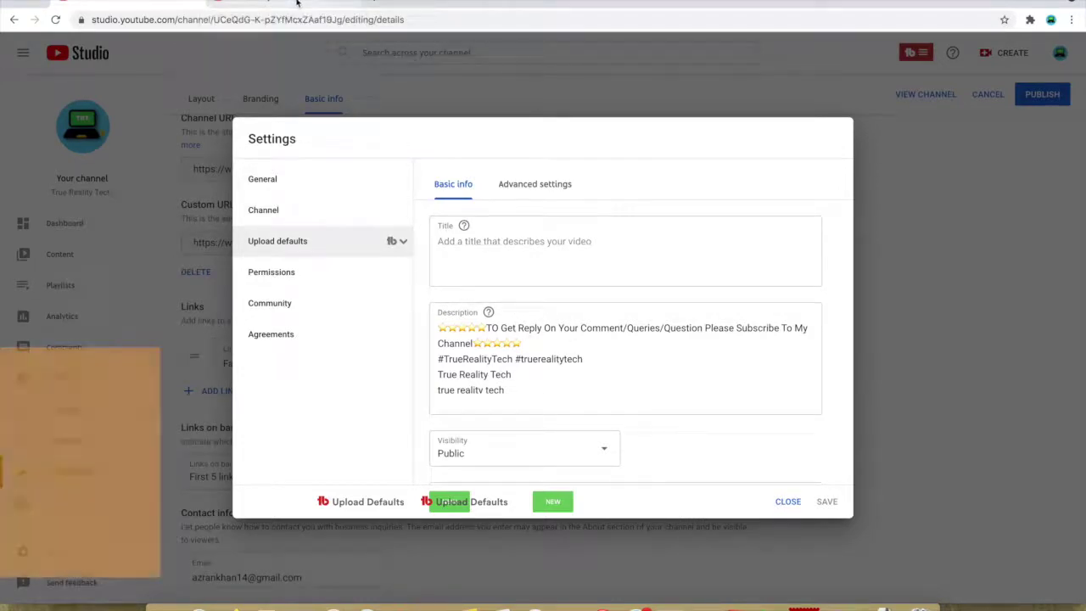
Open the newest video's details in the other browser tab and highlight its description from the star line to the end.
left_click(297, 4)
left_click(1046, 53)
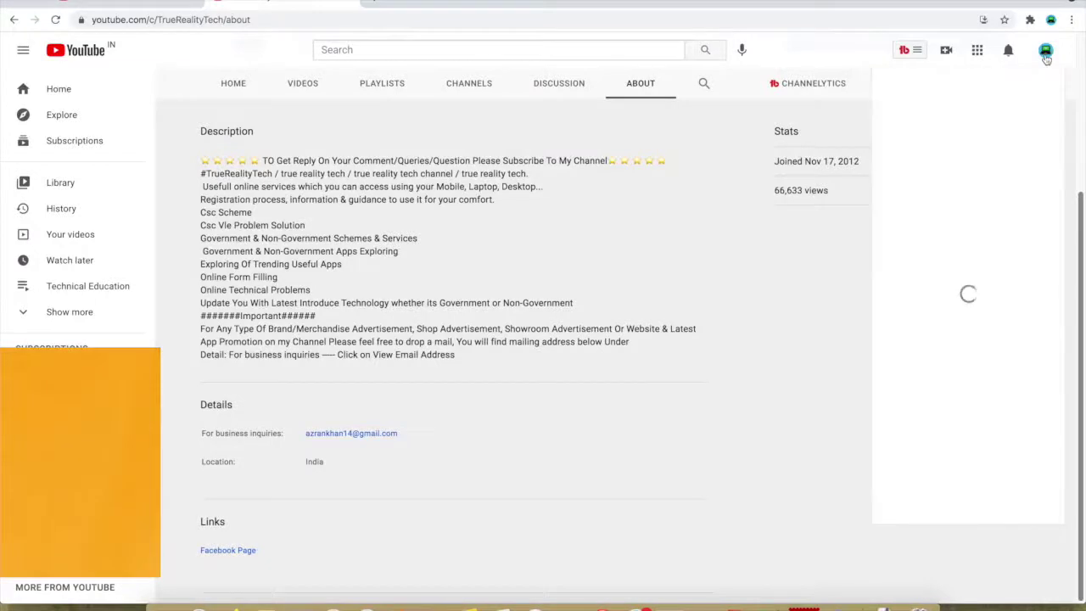
left_click(954, 191)
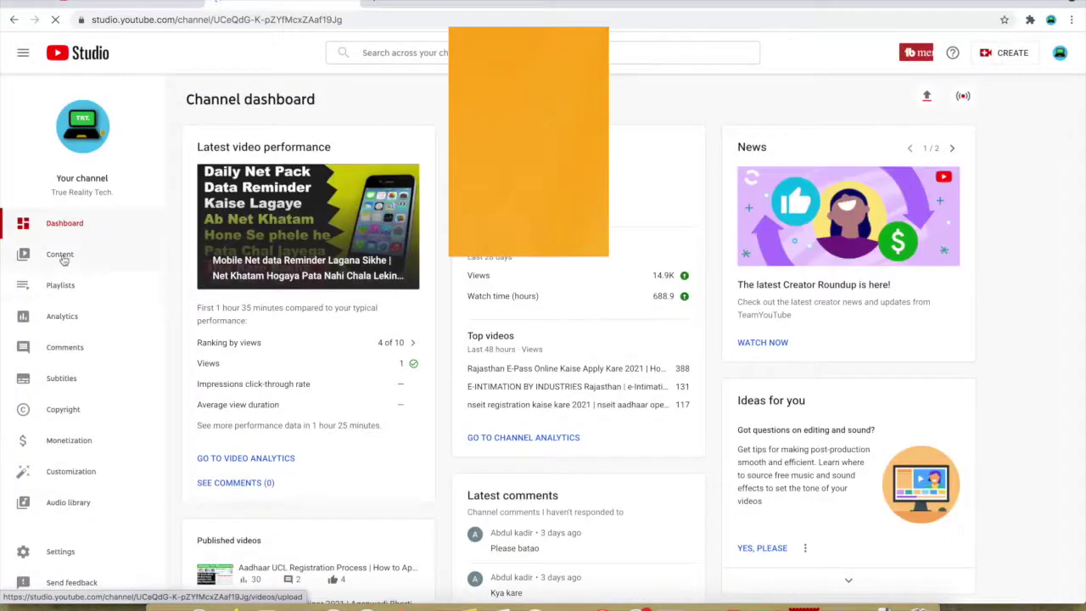
left_click(61, 255)
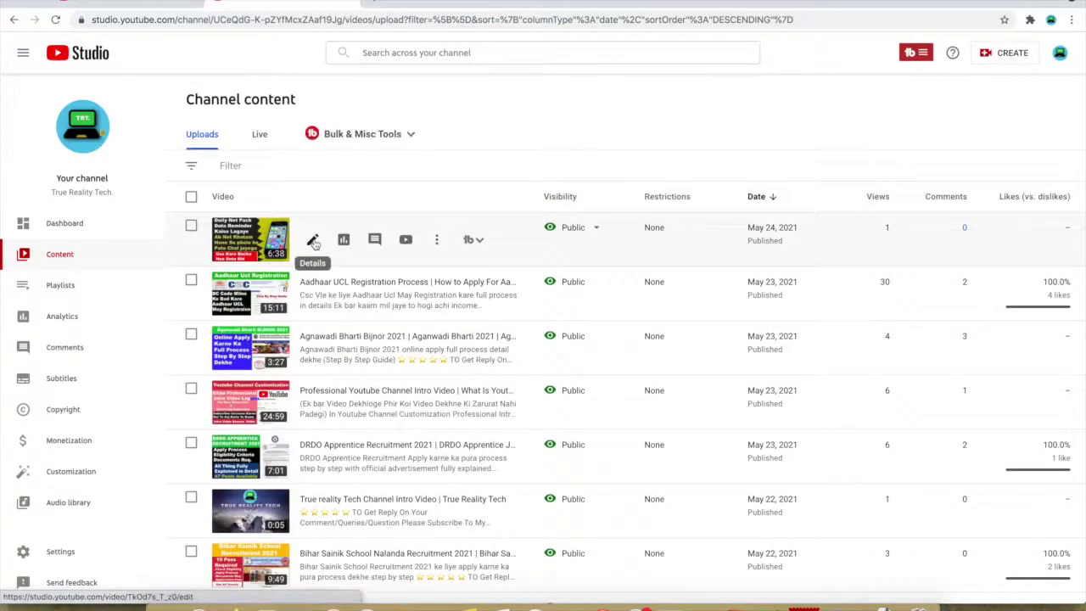
left_click(313, 241)
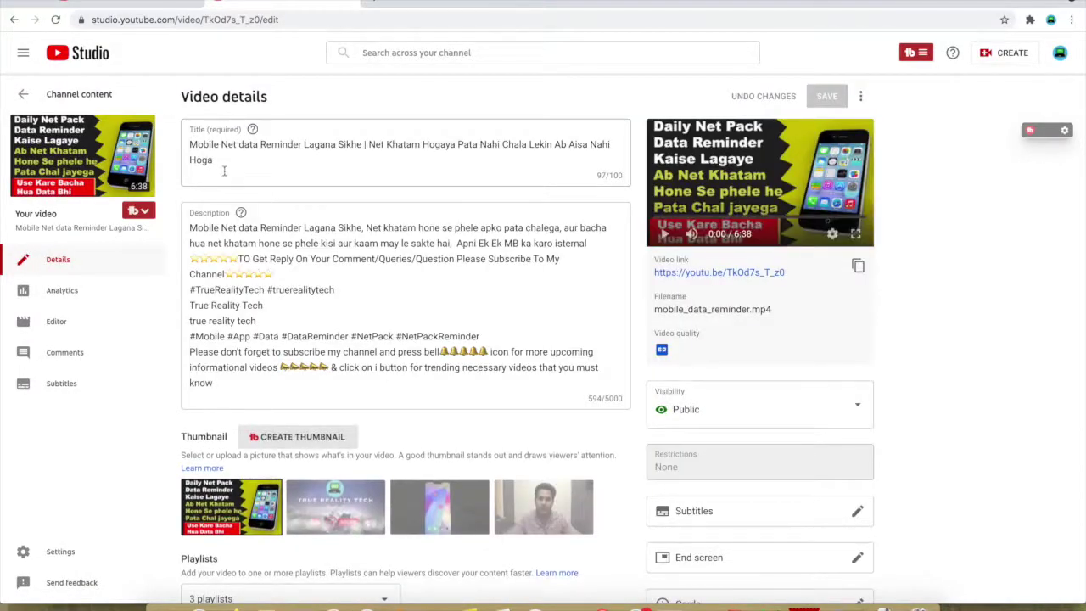
left_click(212, 166)
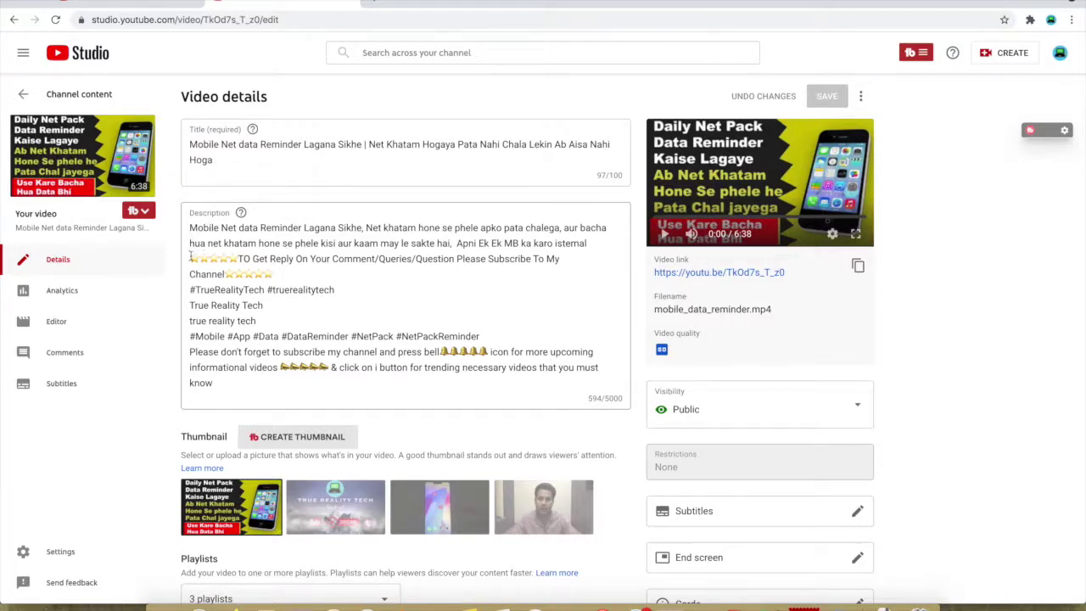
left_click_drag(190, 258, 242, 392)
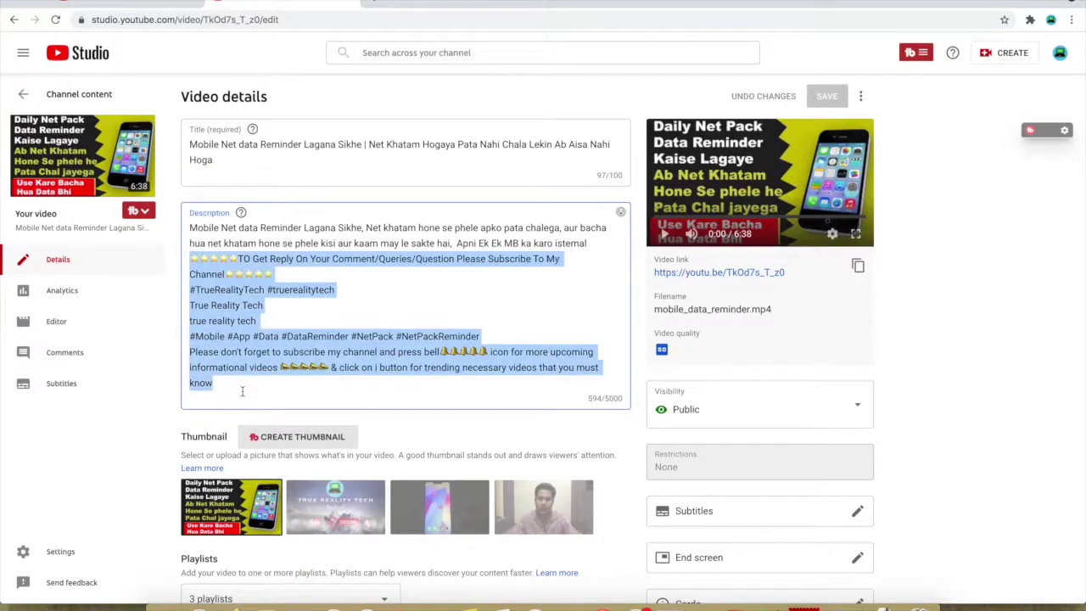
Compare the description in the upload defaults with the text highlighted in the newest video's description.
left_click(136, 4)
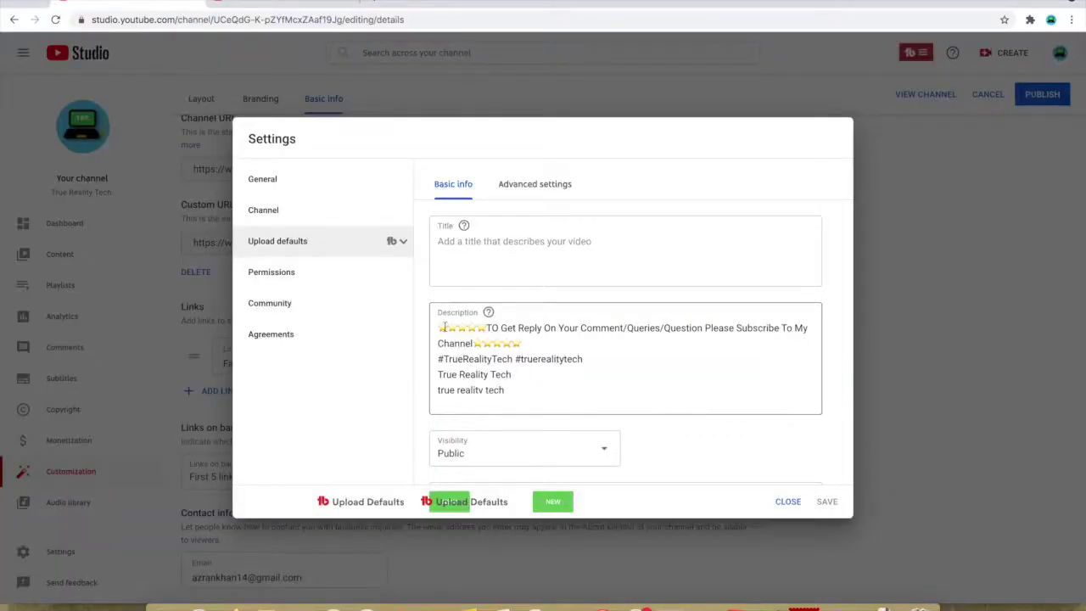
left_click(523, 402)
type("Please don't forget to subscribe my channel and press bell🔔🔔🔔🔔🔔 icon for more upcoming informational videos 👏👏👏👏👏 & click on i button for trending necessary videos that you must know")
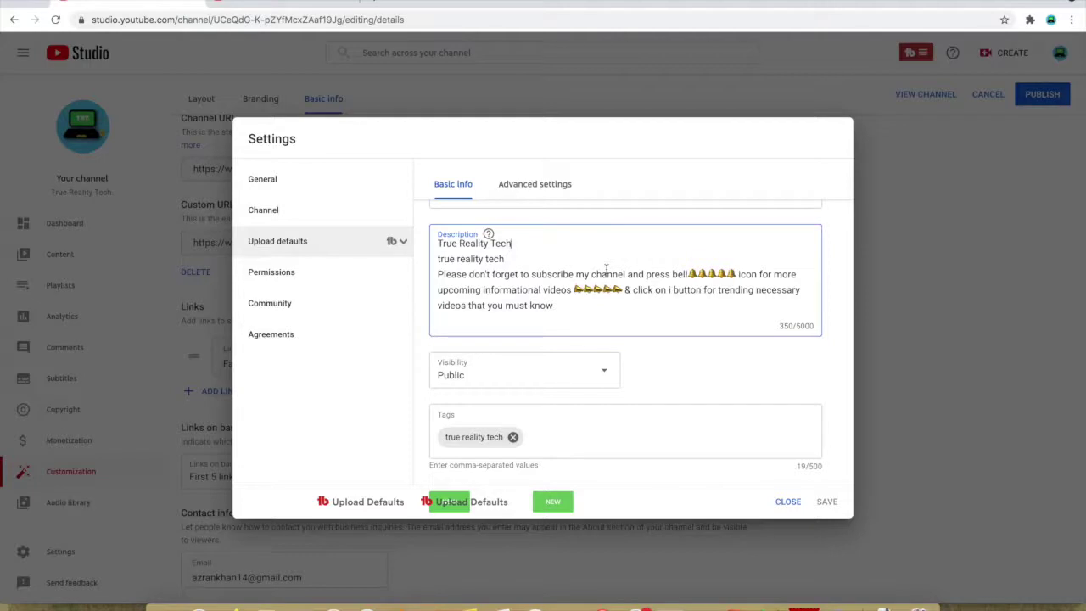
scroll(605, 269, "up", 3)
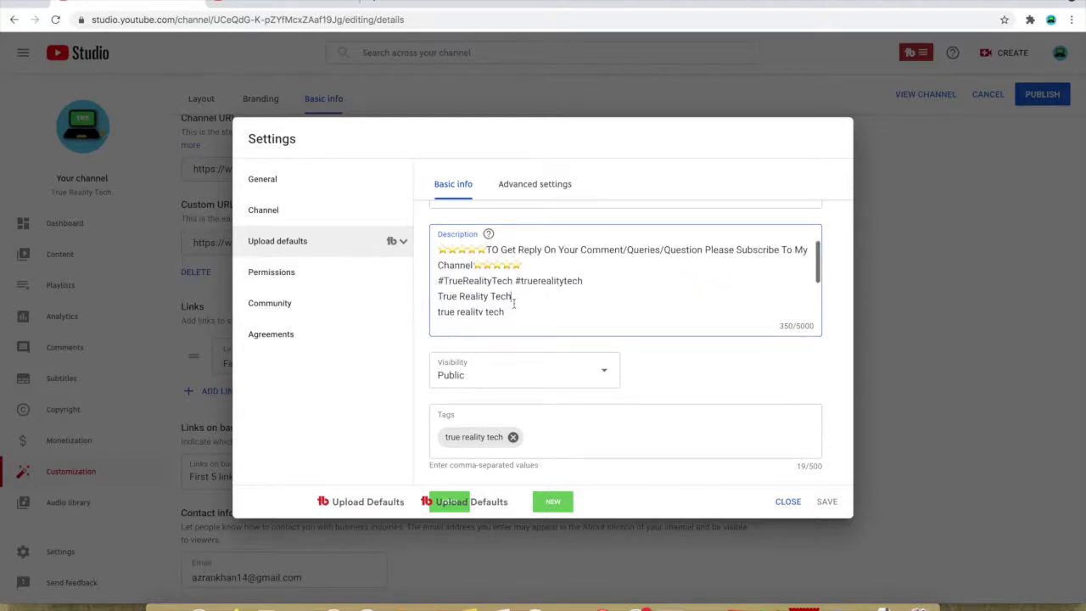
scroll(494, 303, "down", 2)
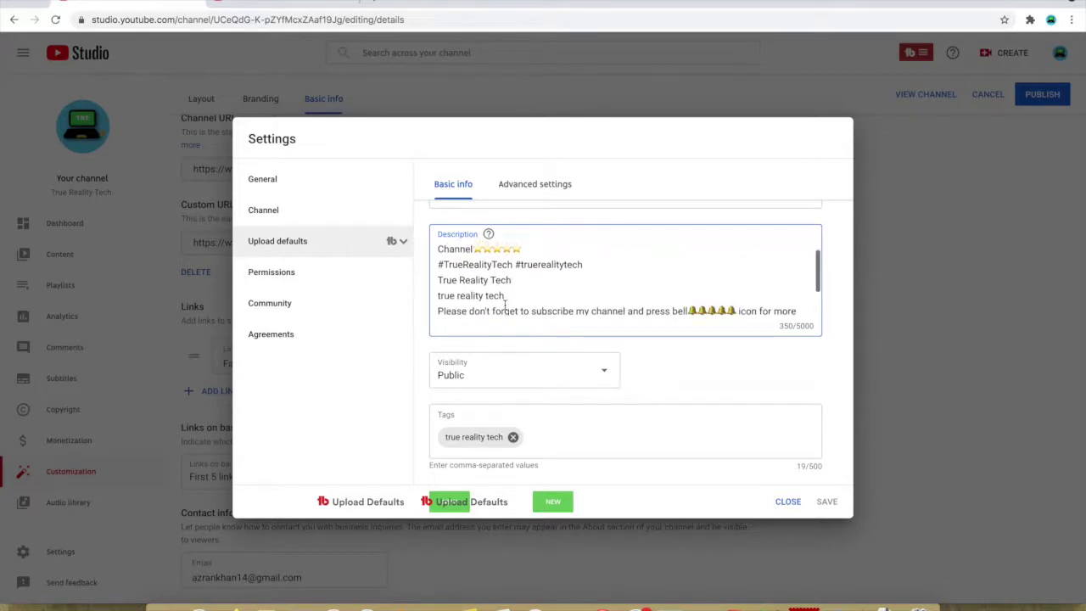
scroll(516, 287, "up", 2)
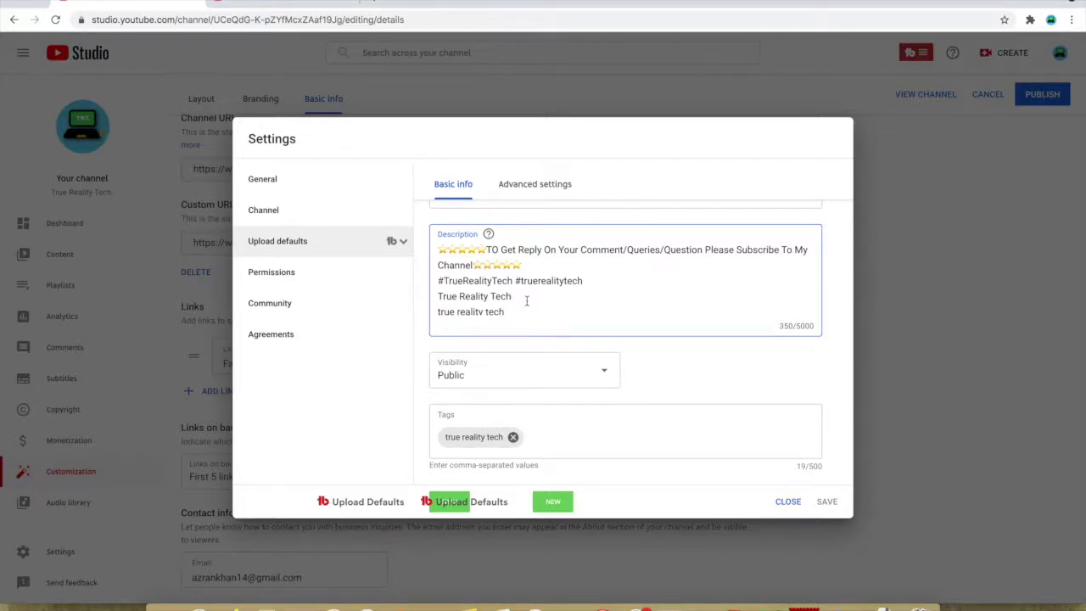
scroll(567, 309, "down", 1)
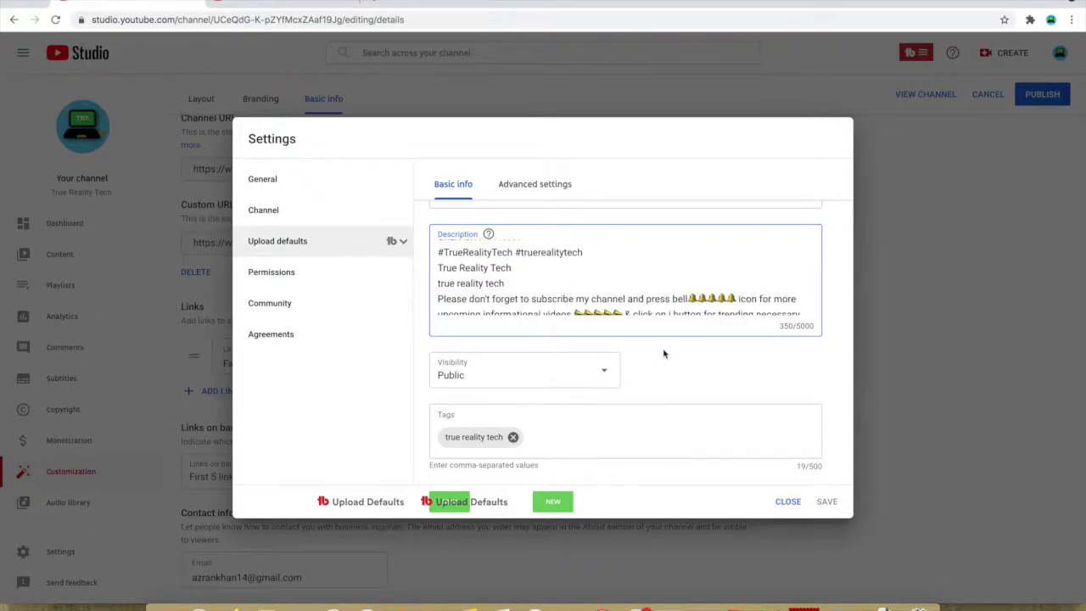
View the default visibility choices, keeping Public, and examine the lower sections of the newest video's details.
left_click(604, 375)
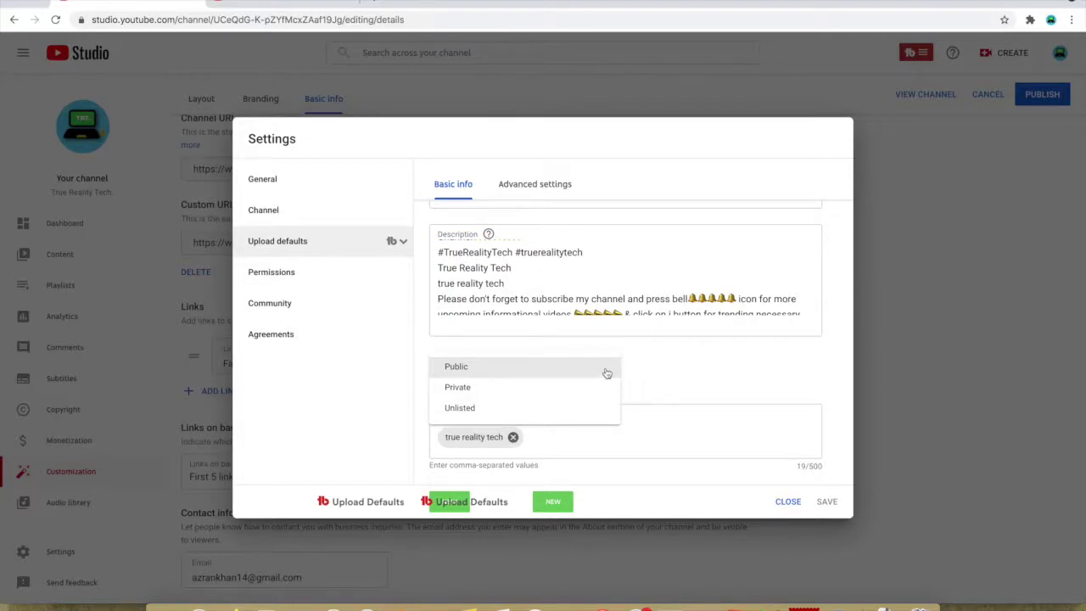
left_click(647, 373)
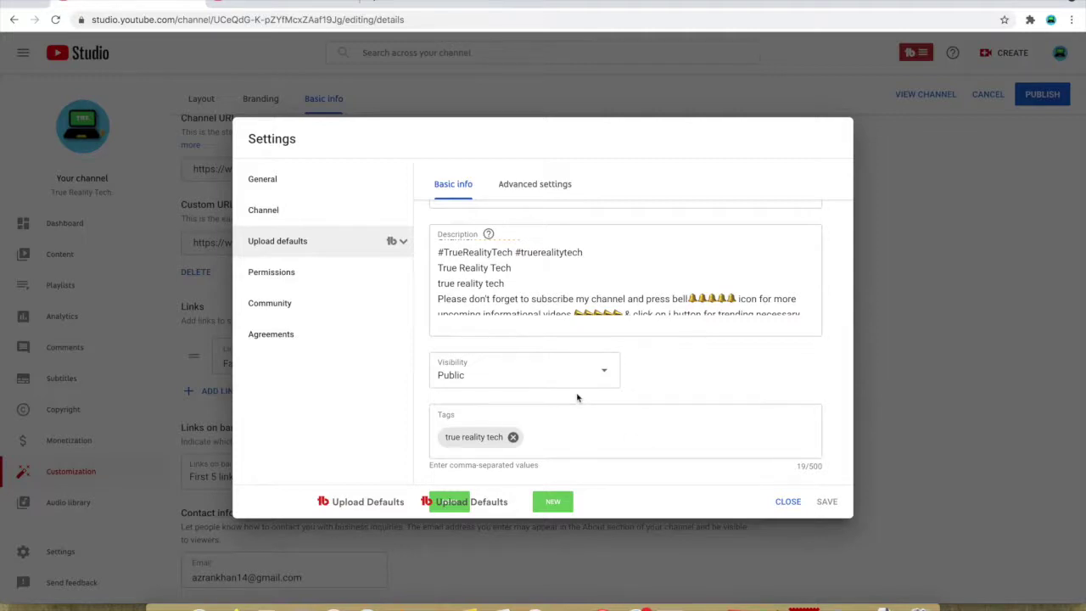
left_click(311, 2)
scroll(330, 269, "down", 6)
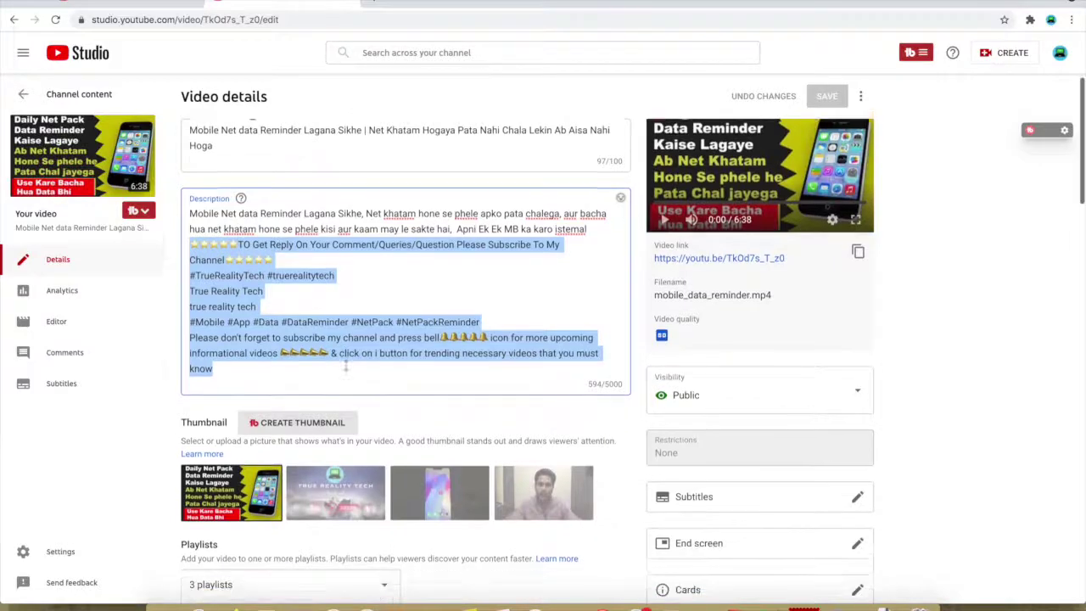
scroll(356, 323, "down", 3)
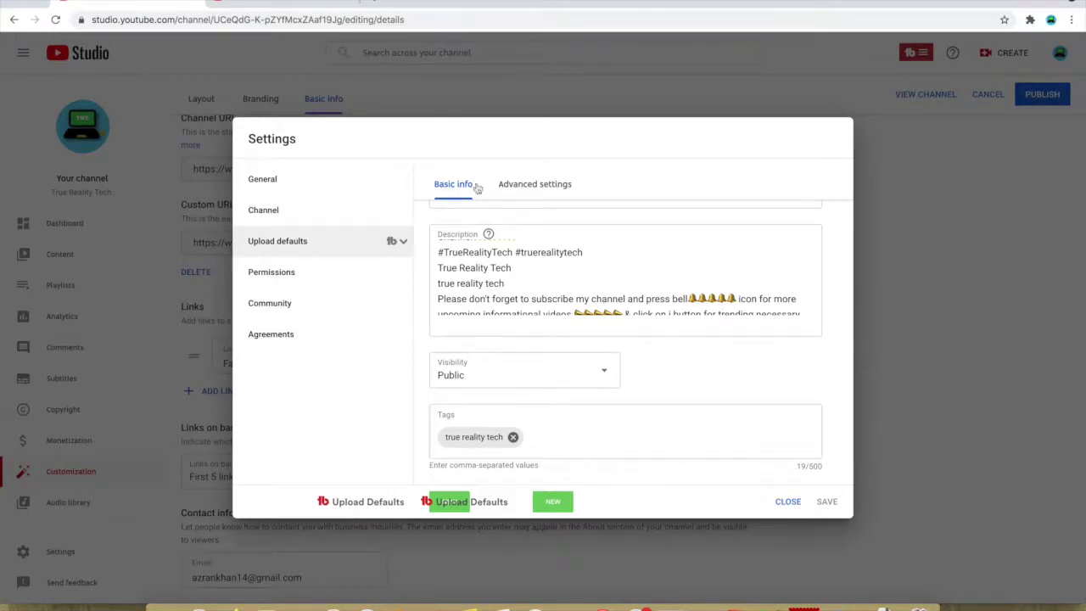
Review the advanced upload defaults for license, category, language and comments.
left_click(535, 186)
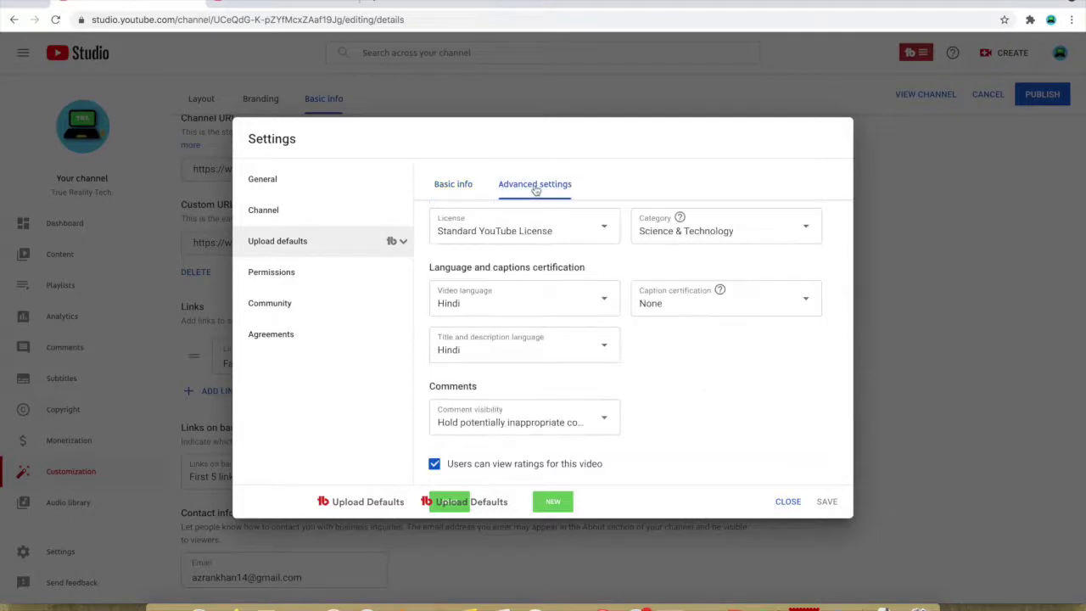
scroll(551, 323, "up", 1)
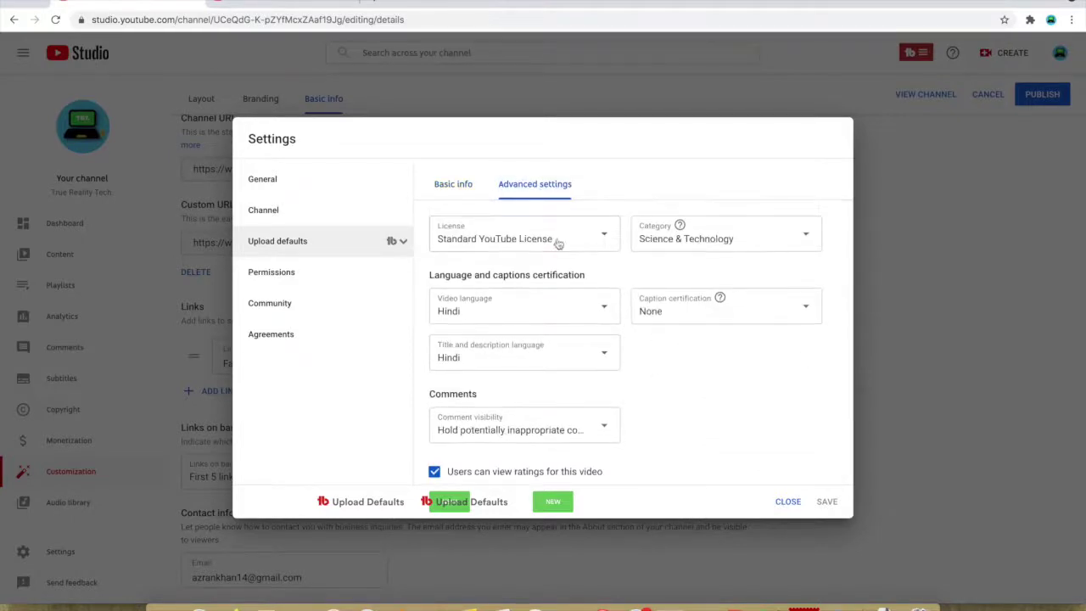
View the category choices in the advanced upload defaults, keeping Science & Technology.
left_click(709, 242)
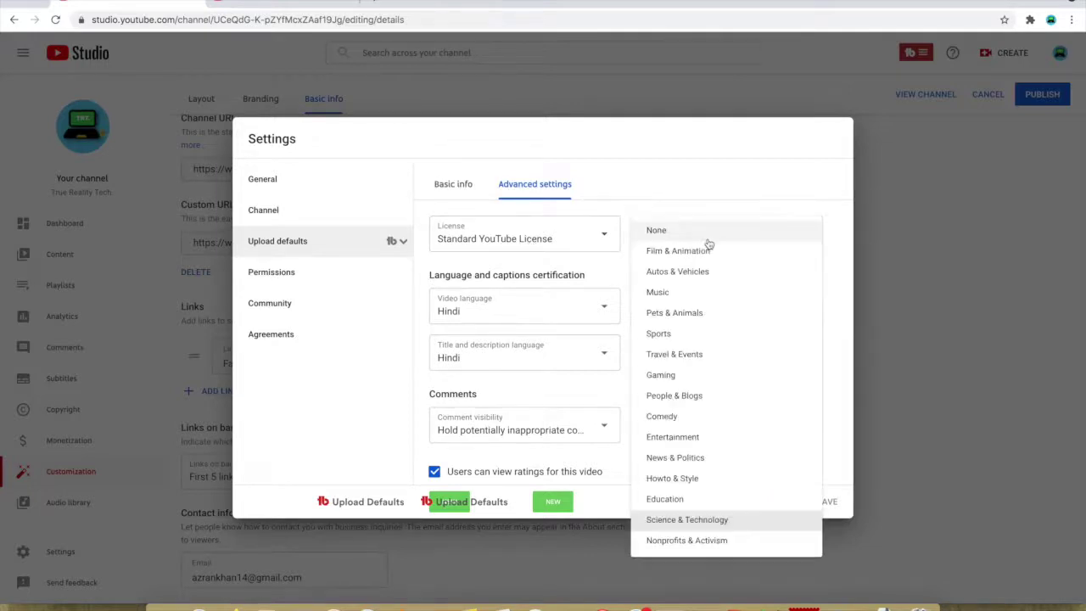
left_click(711, 520)
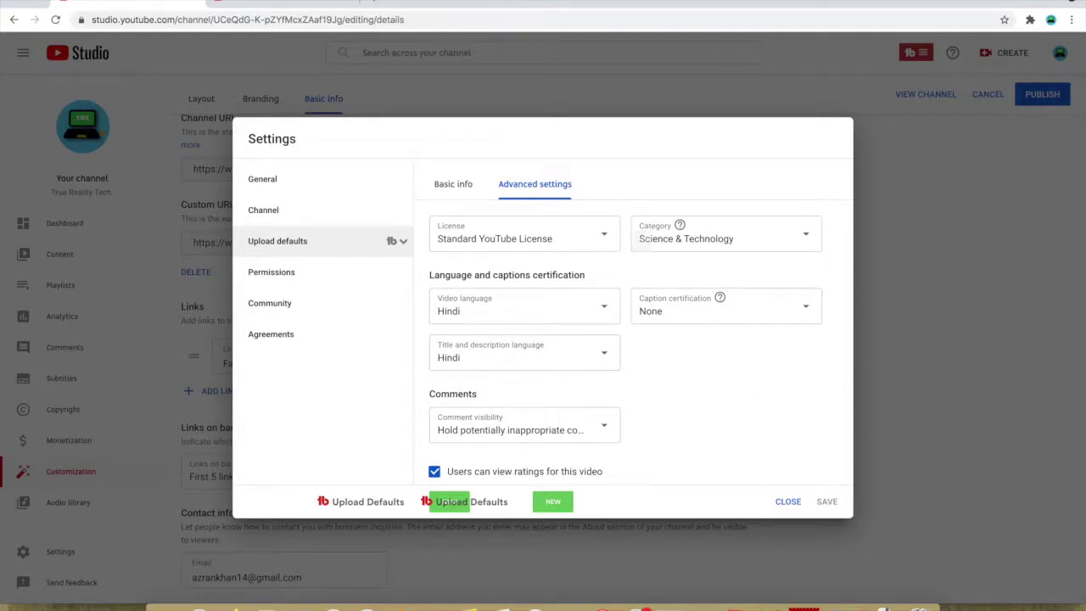
Examine the newest video's tags, language, recording, license and comment sections in the other browser tab, and view its category choices, keeping Science & Technology.
left_click(308, 2)
scroll(419, 270, "down", 5)
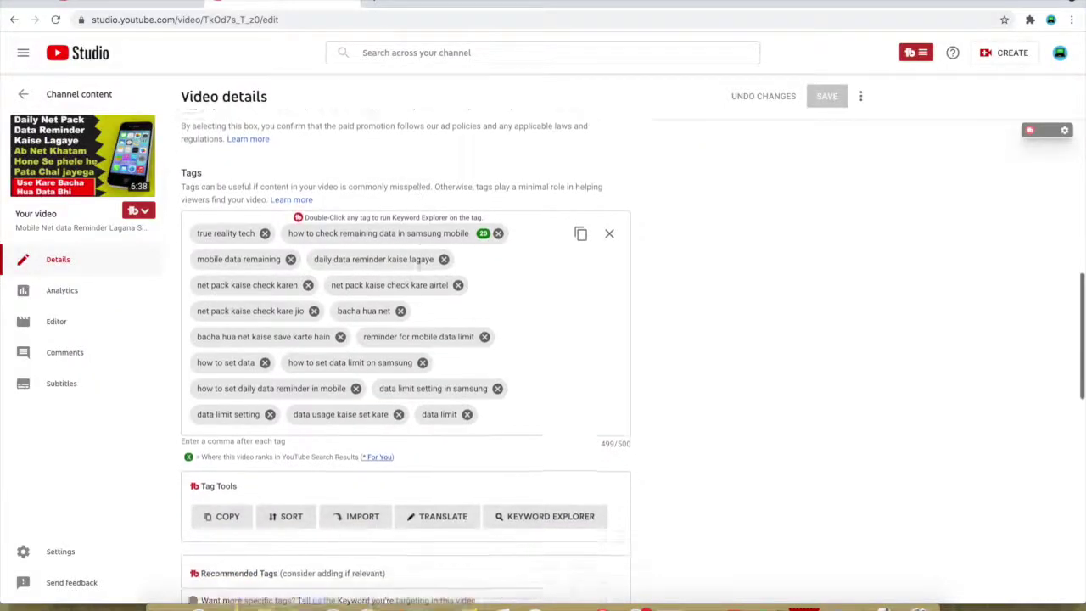
scroll(419, 270, "down", 4)
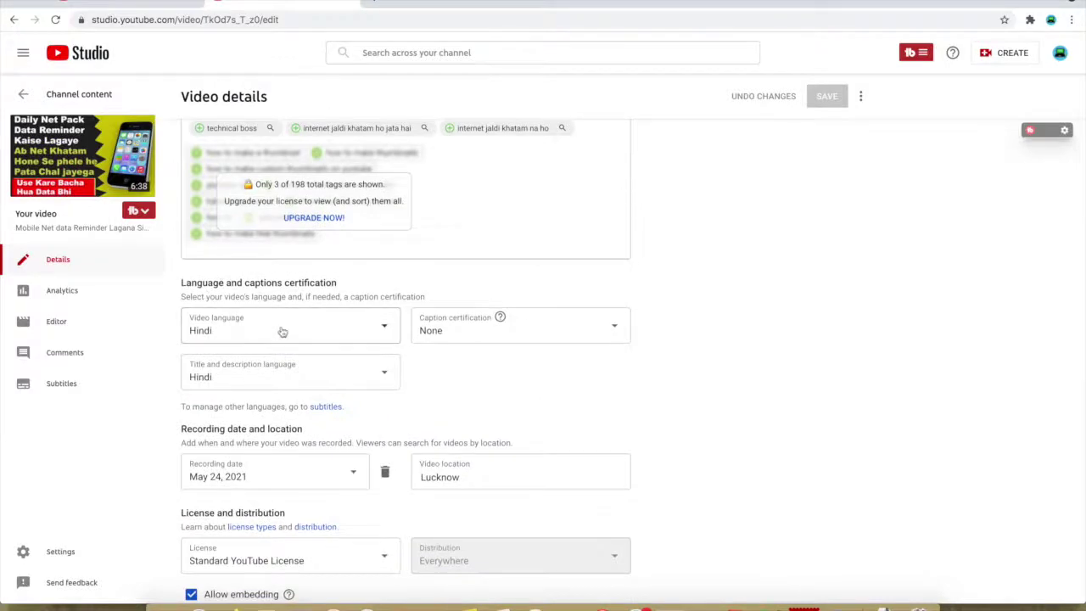
scroll(495, 405, "down", 1)
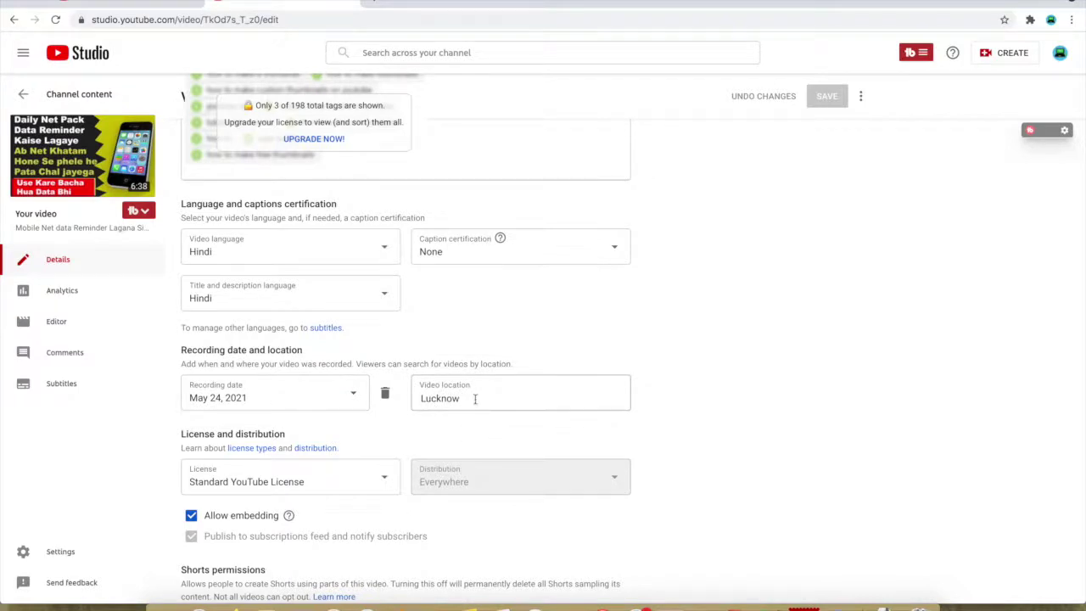
scroll(533, 397, "down", 1)
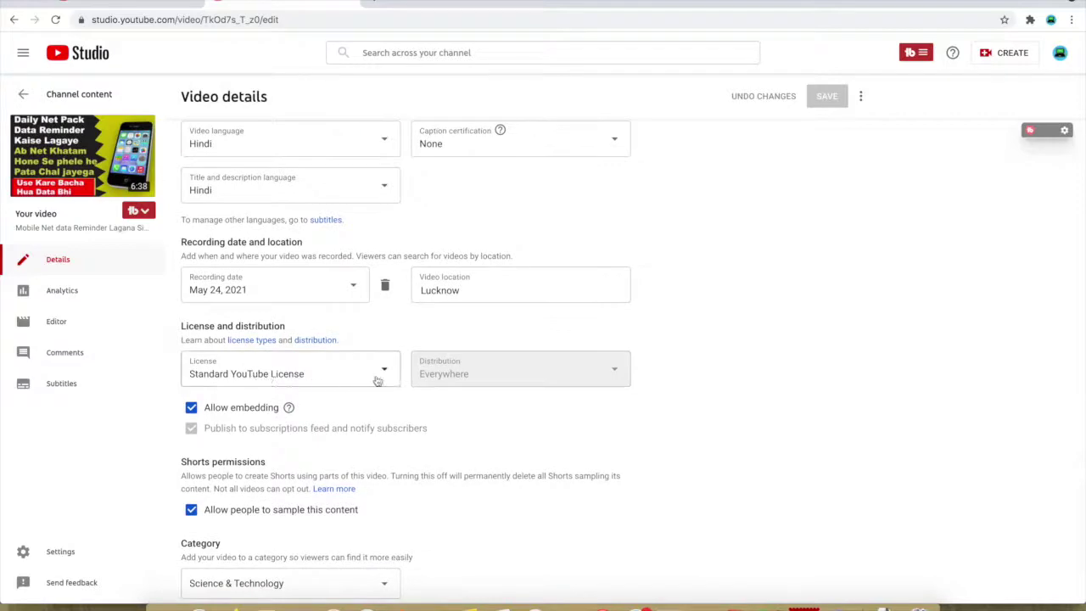
scroll(379, 404, "down", 1)
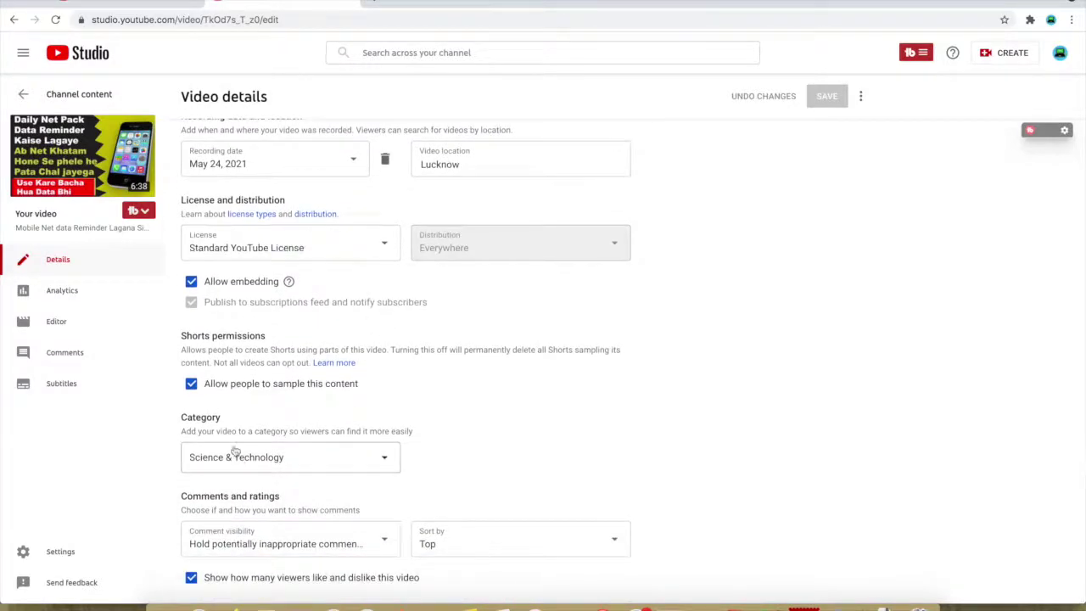
left_click(365, 461)
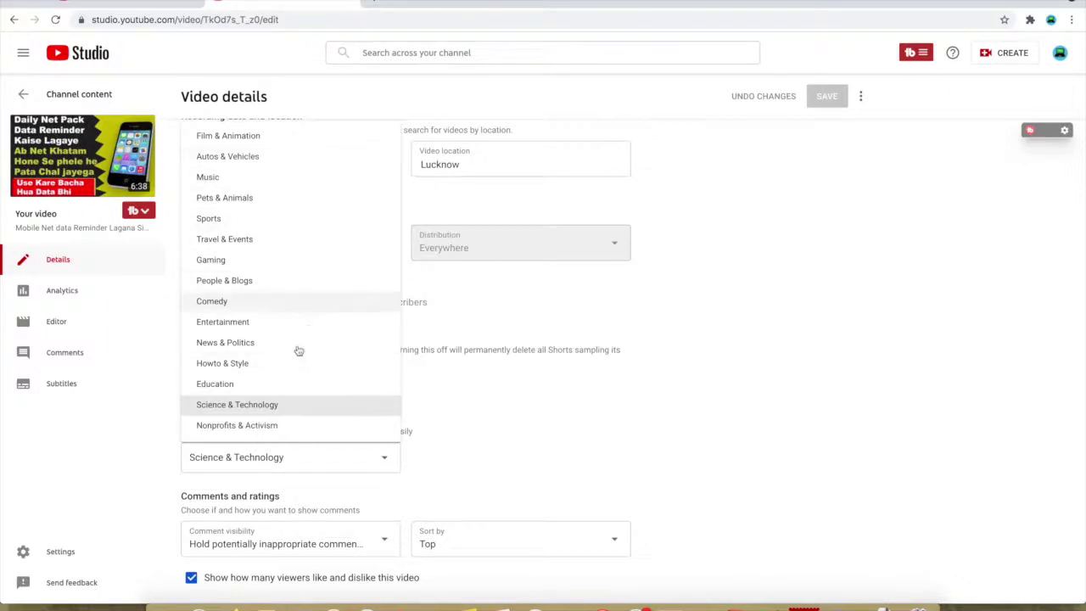
left_click(321, 410)
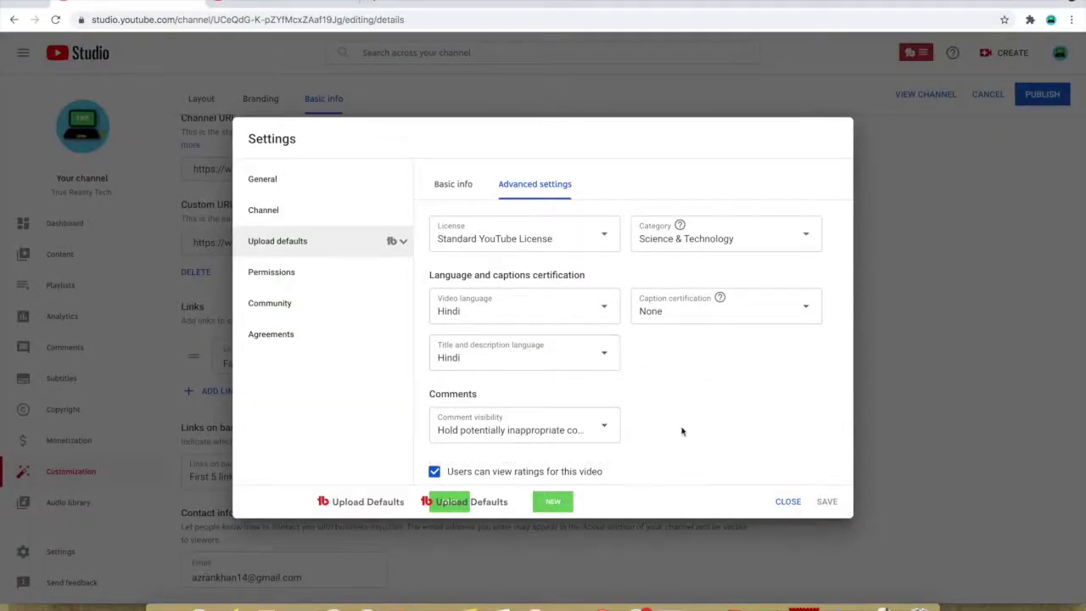
Close the channel settings without saving and return to the channel name and description in the basic info.
left_click(789, 501)
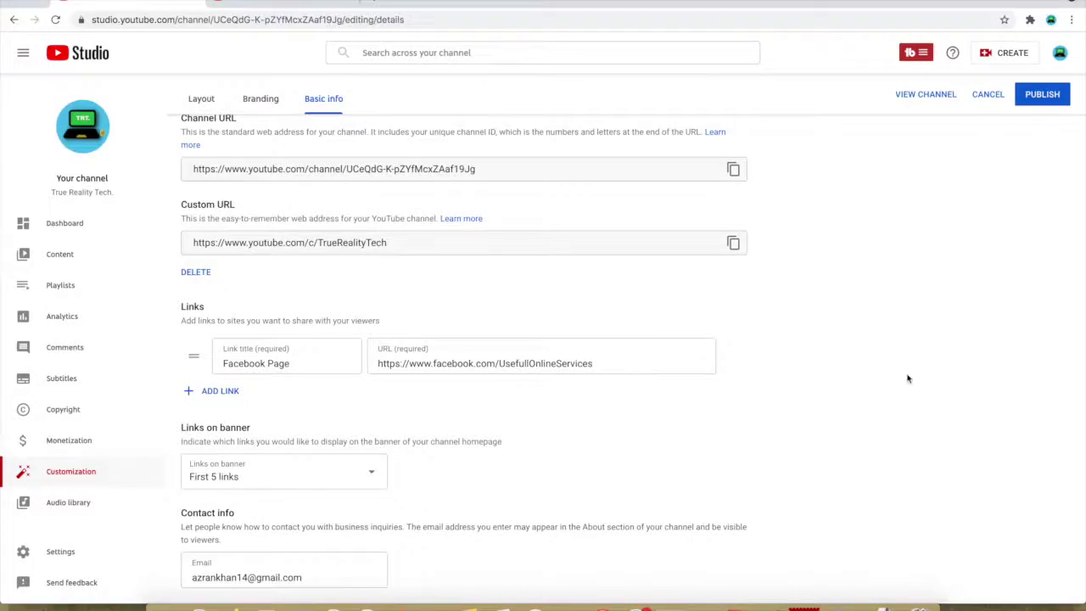
scroll(908, 378, "up", 5)
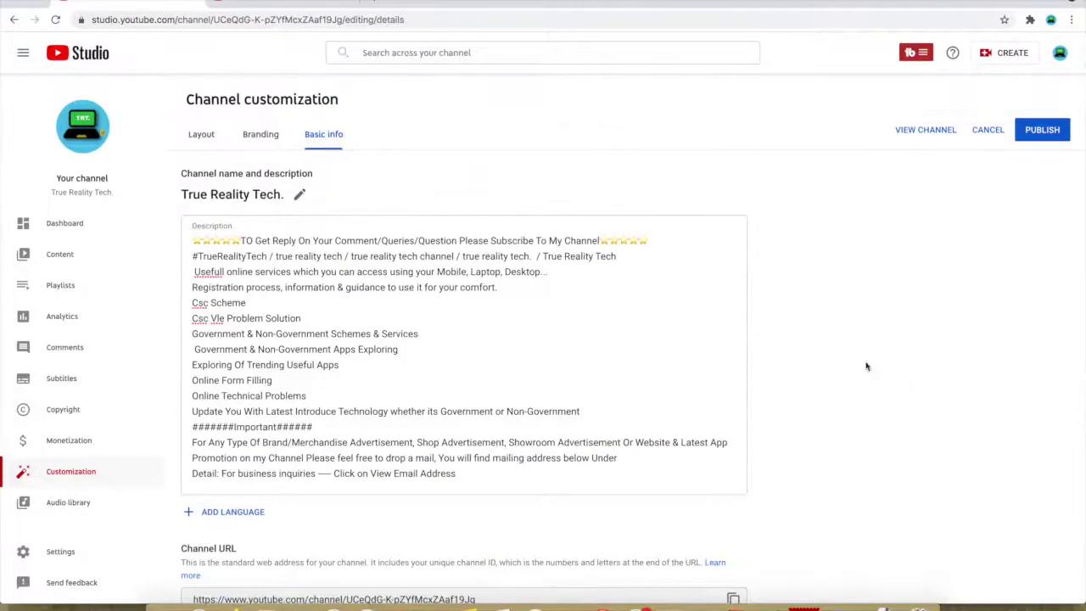